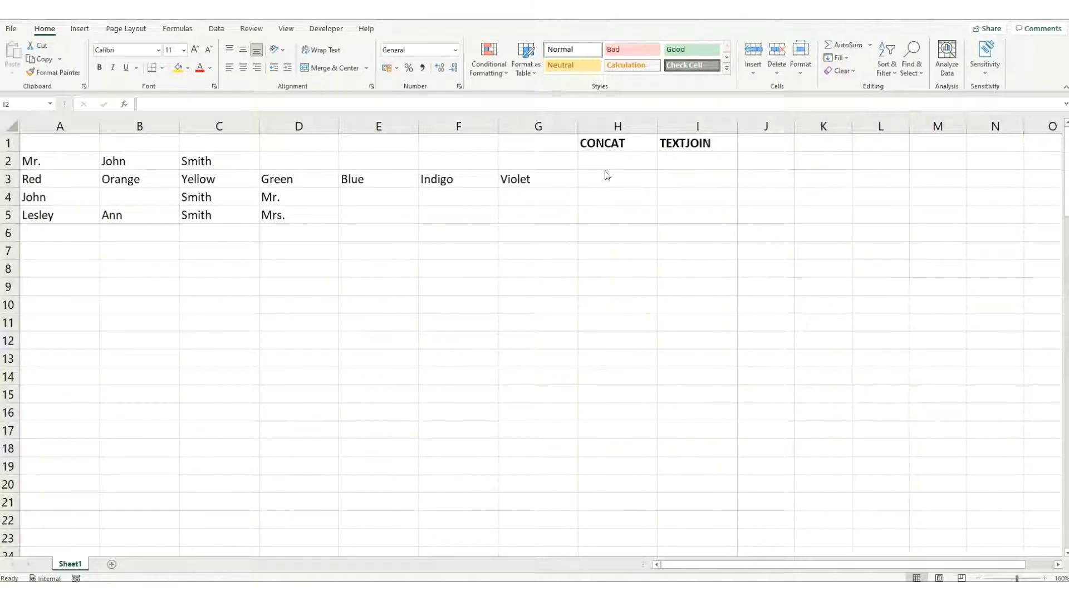
Enter a CONCAT formula in H2 that joins A2, B2 and C2 with a space " " between each
left_click(588, 163)
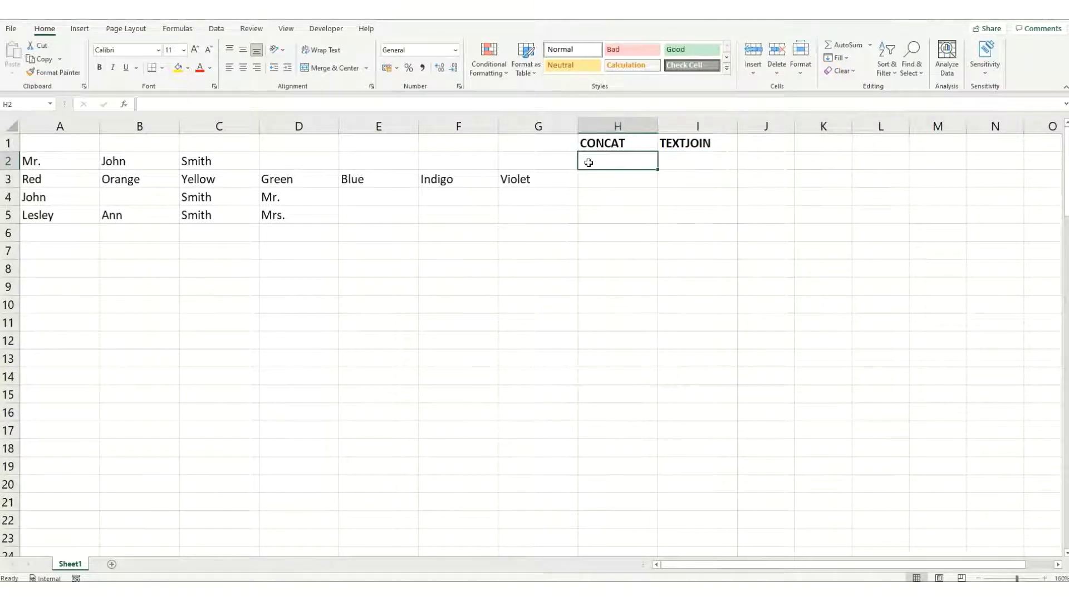
type("=cont")
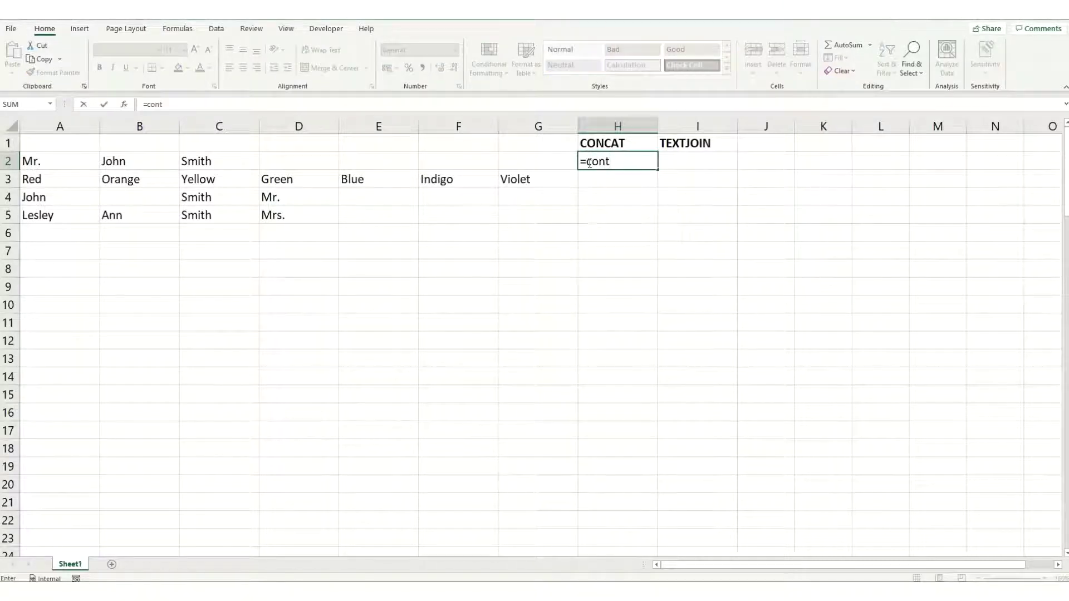
key("BackSpace")
type("conc")
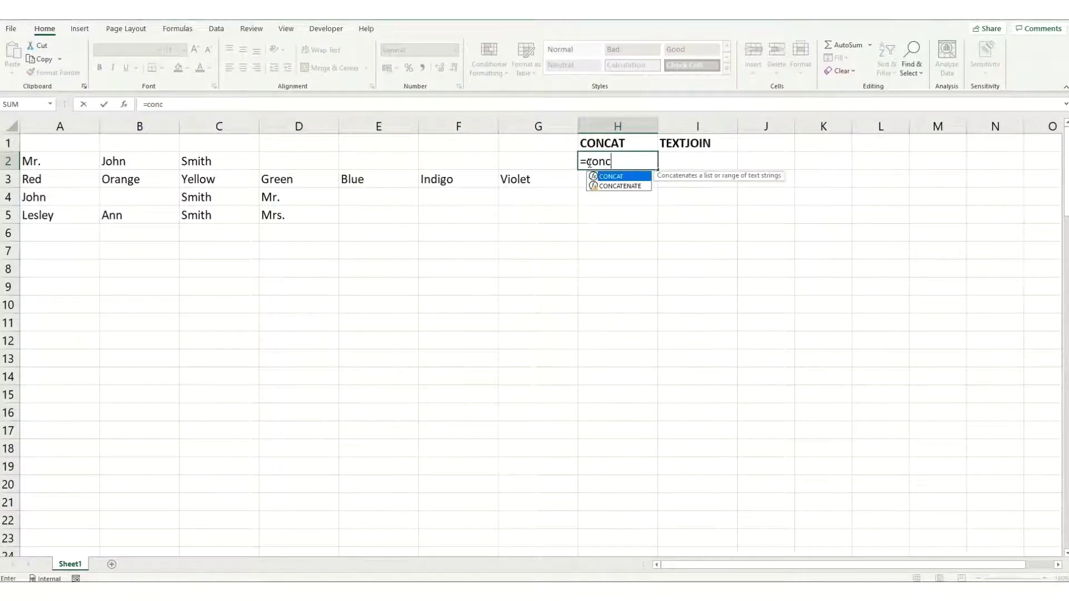
key("Tab")
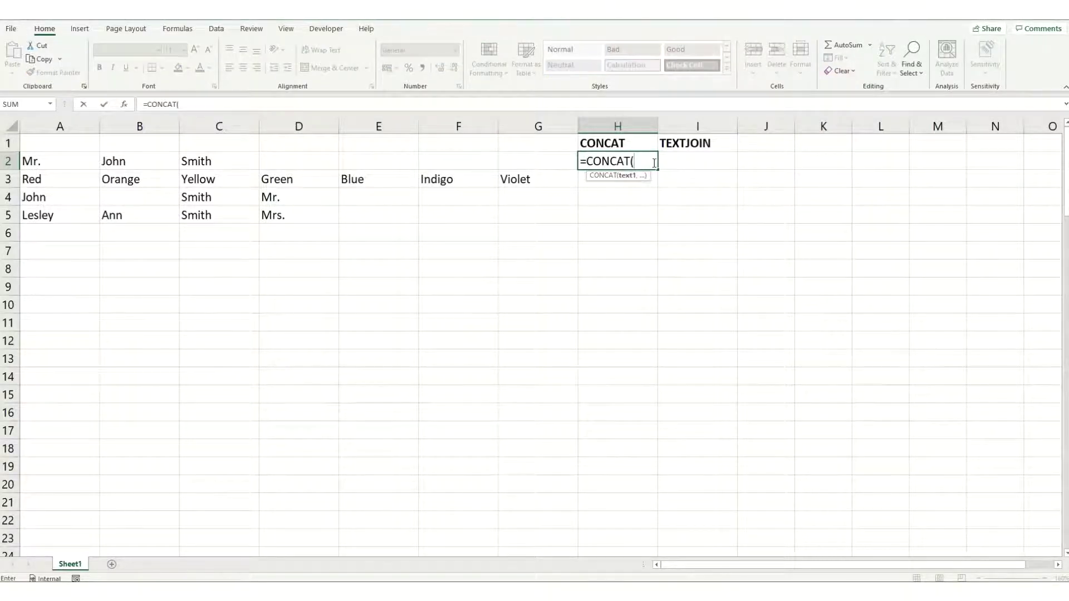
left_click(66, 162)
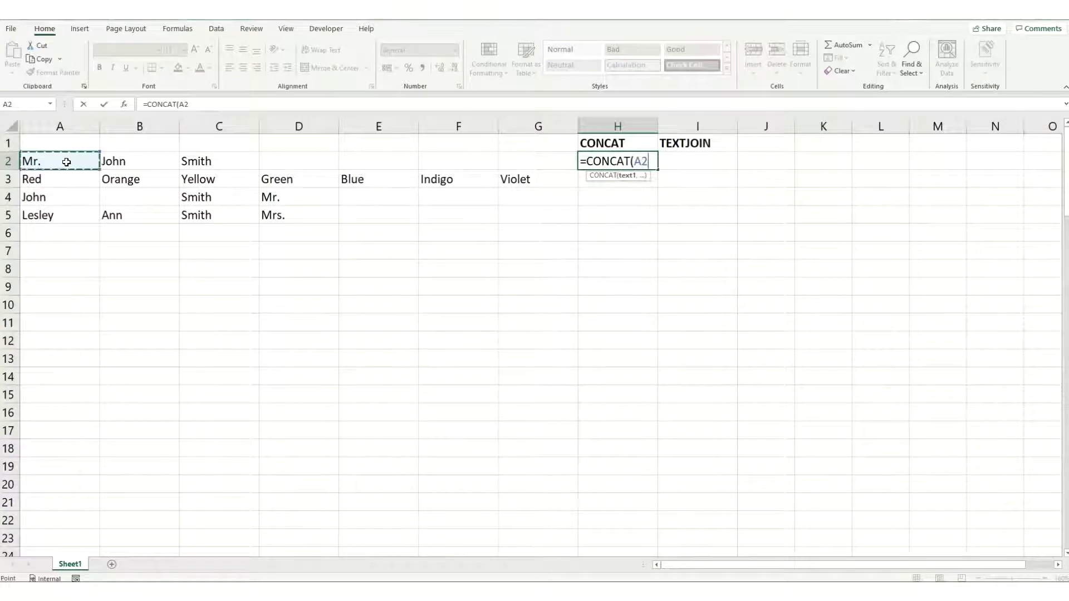
type(",")
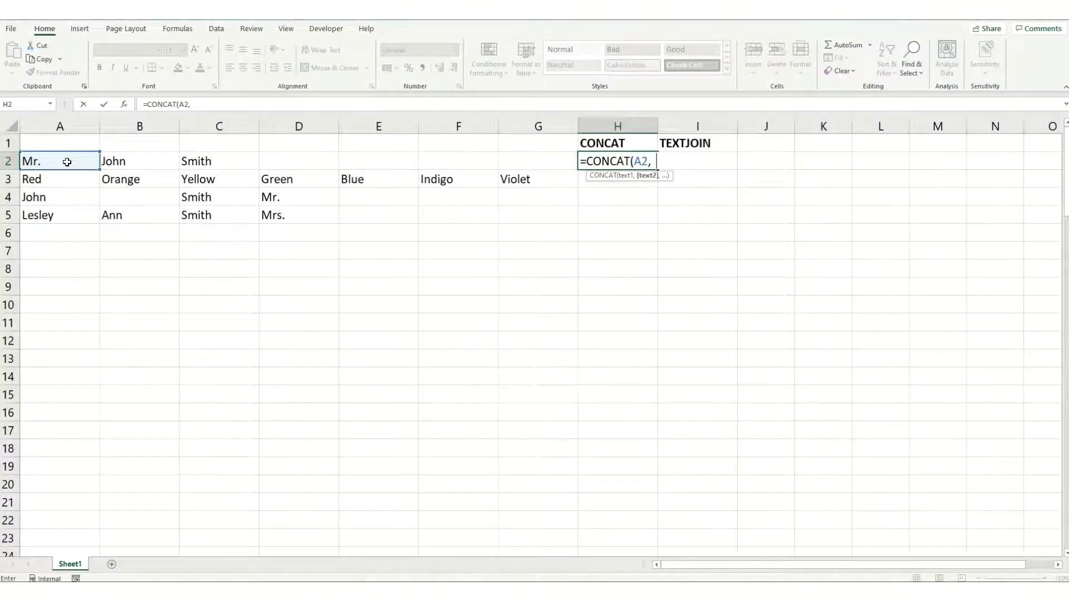
type("\" \",")
left_click(126, 160)
type(",\" ")
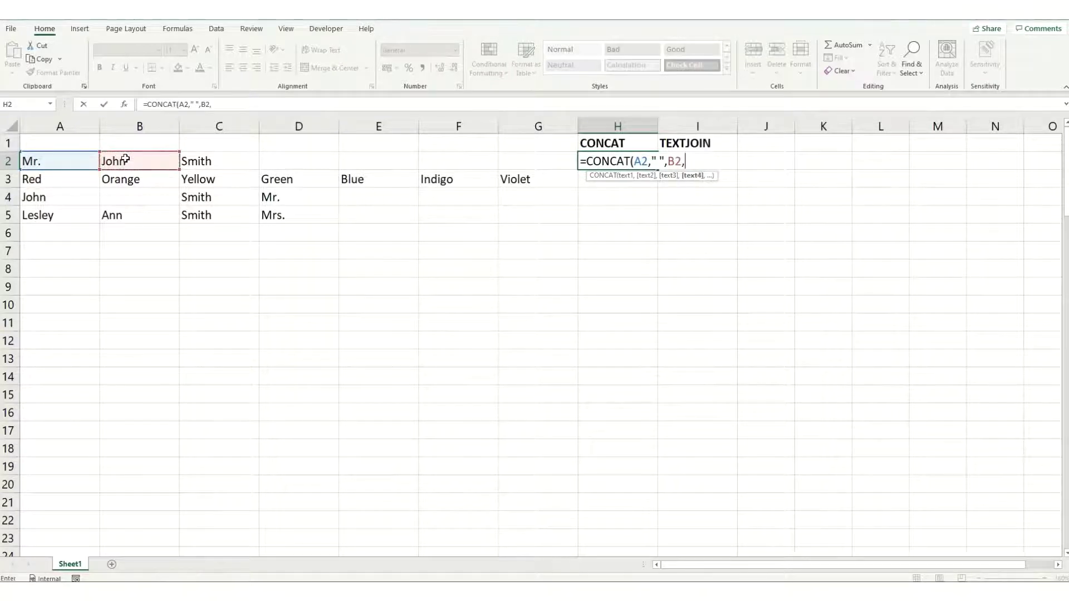
type("\",")
left_click(222, 156)
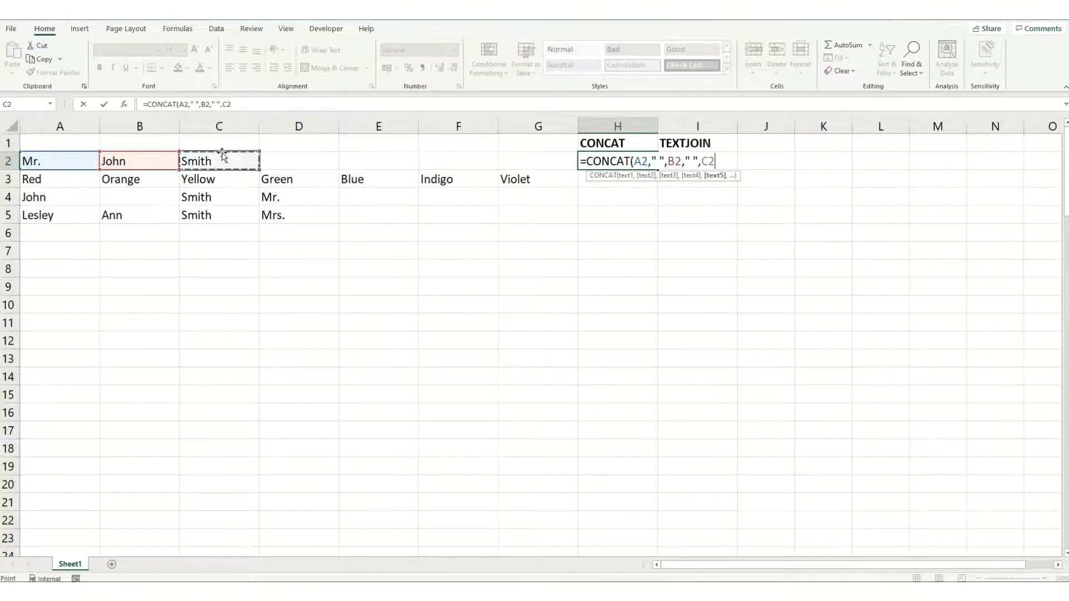
type(")")
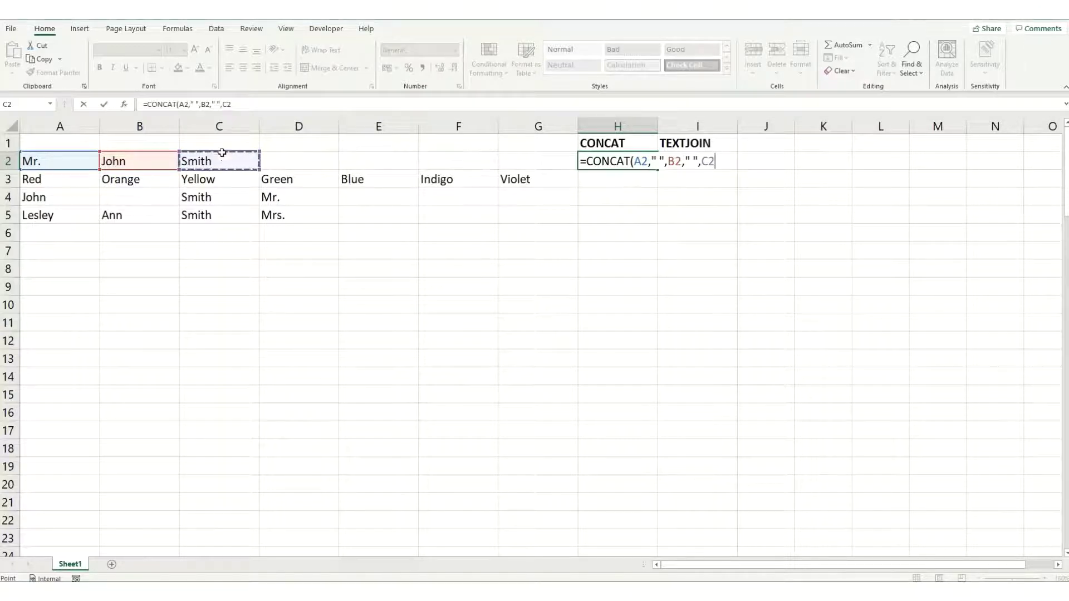
key("Return")
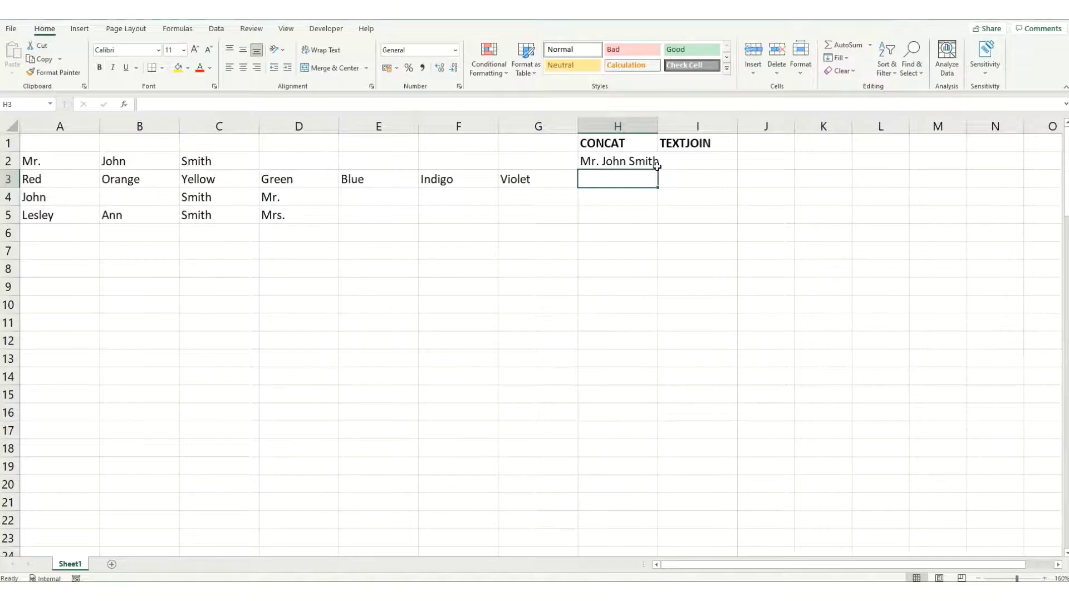
Enter a TEXTJOIN formula in I2 that joins A2:C2 with a space delimiter and ignore-empty set to TRUE
left_click(690, 158)
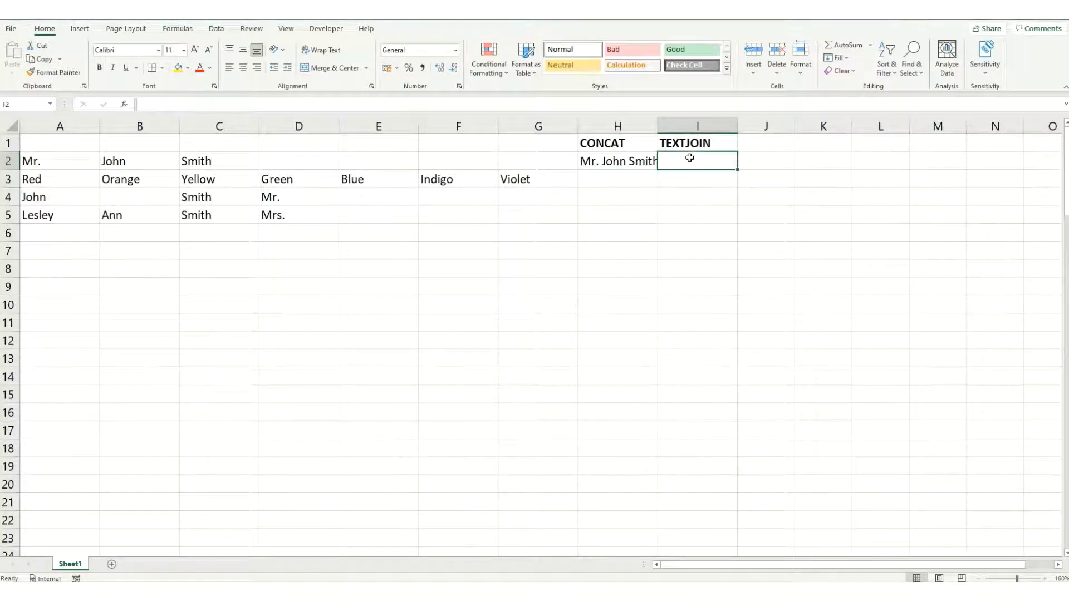
type("=text")
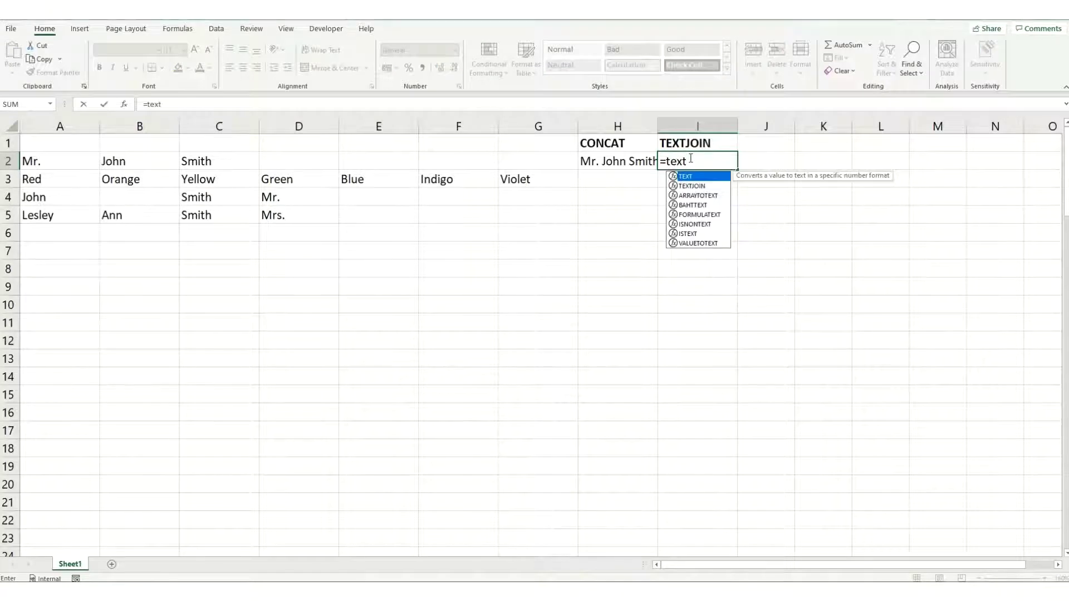
key("Down")
key("Tab")
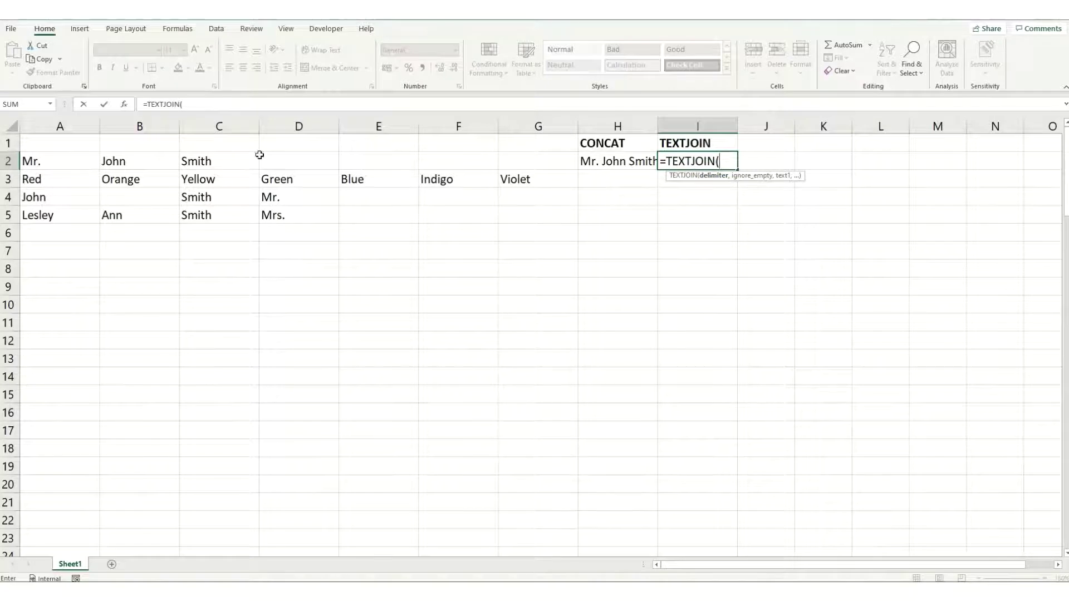
left_click(188, 104)
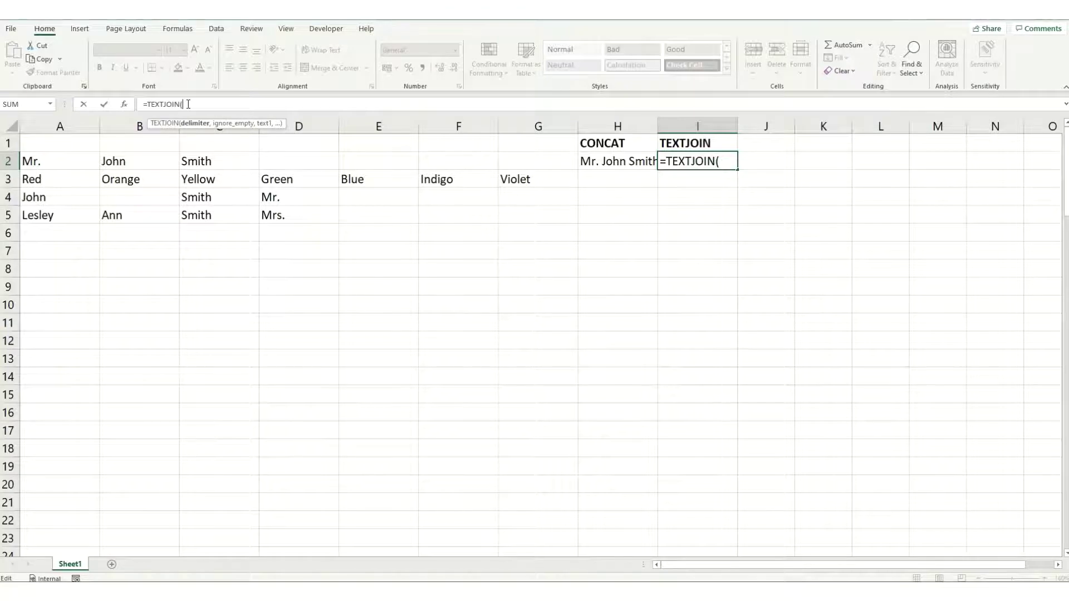
type("\"")
key("BackSpace")
type("\" \",")
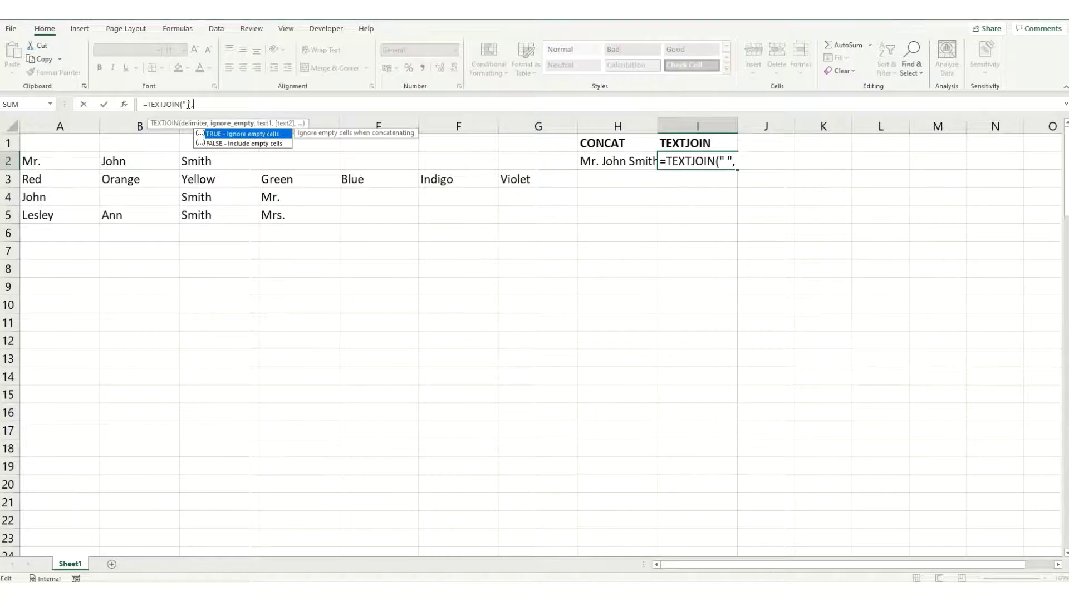
key("Tab")
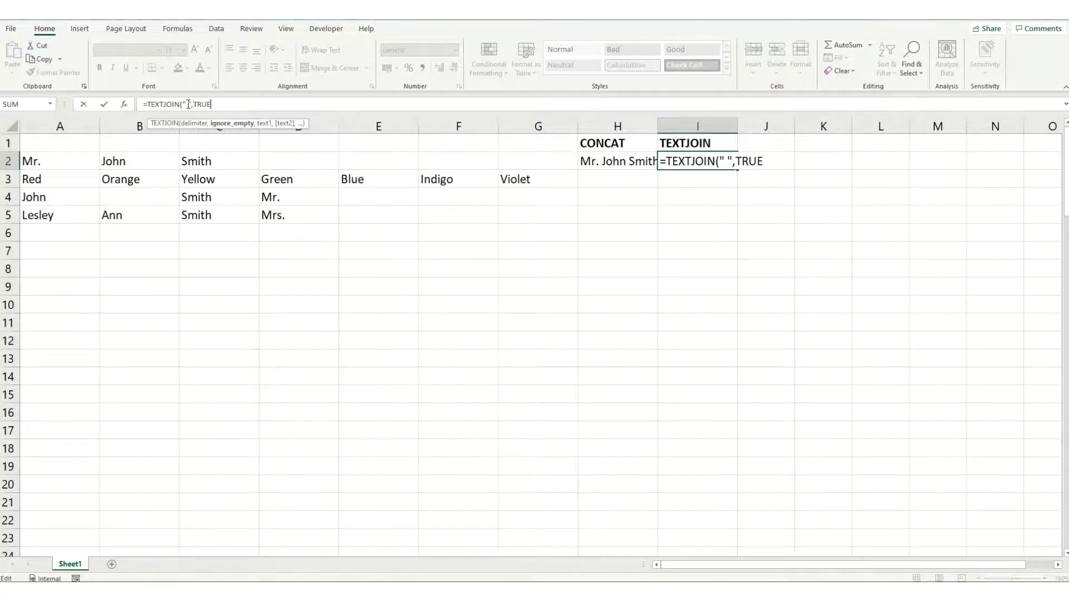
type(",")
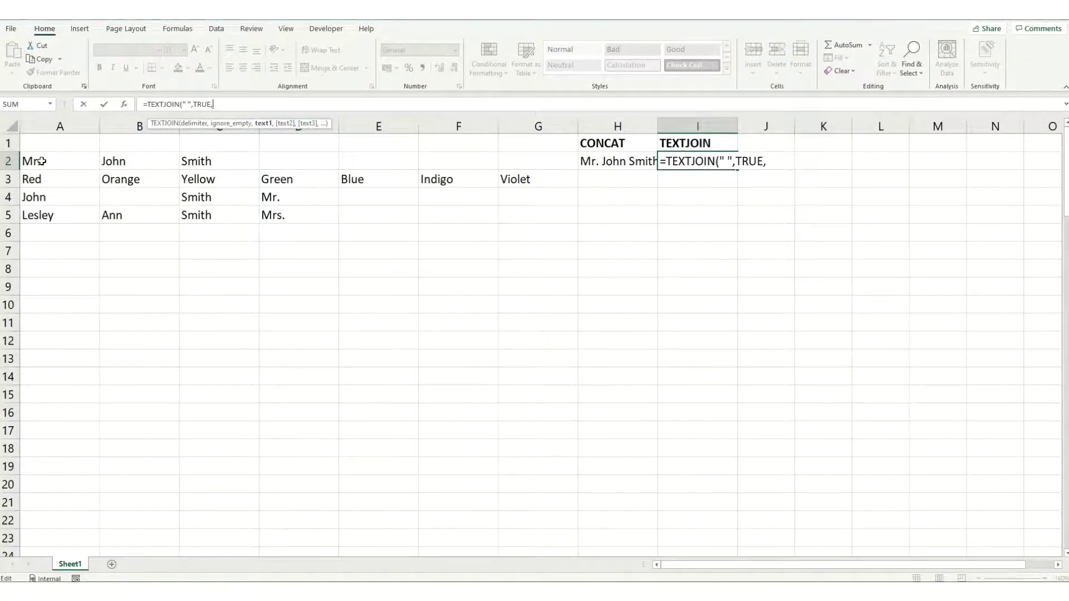
left_click_drag(37, 161, 224, 161)
key("Return")
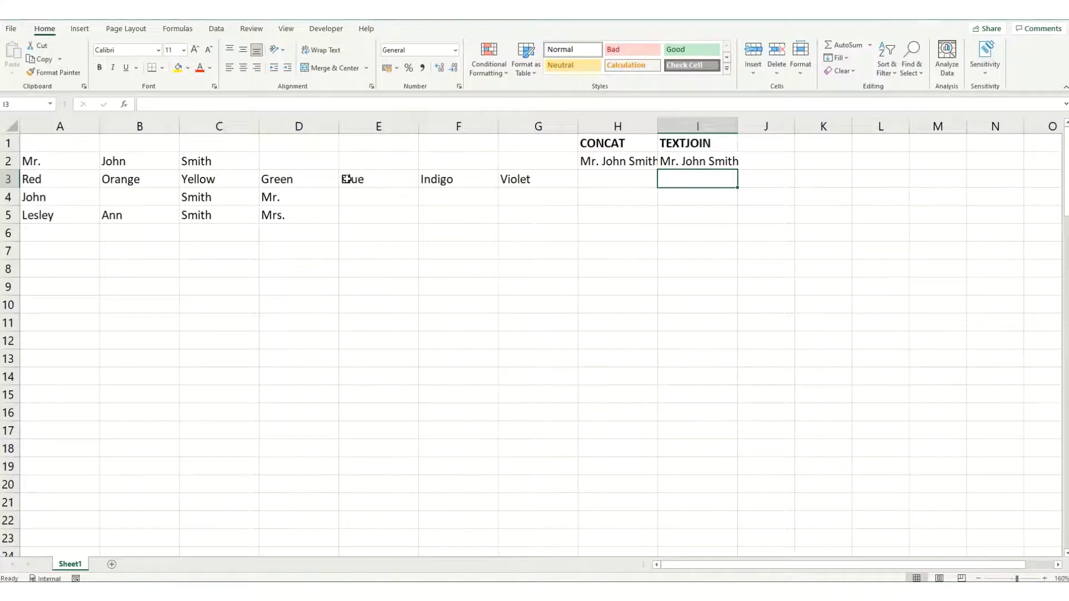
Enter a TEXTJOIN formula in I3 that joins the colours in A3:G3 with the delimiter ", " and ignore-empty set to TRUE
left_click(596, 161)
left_click(592, 177)
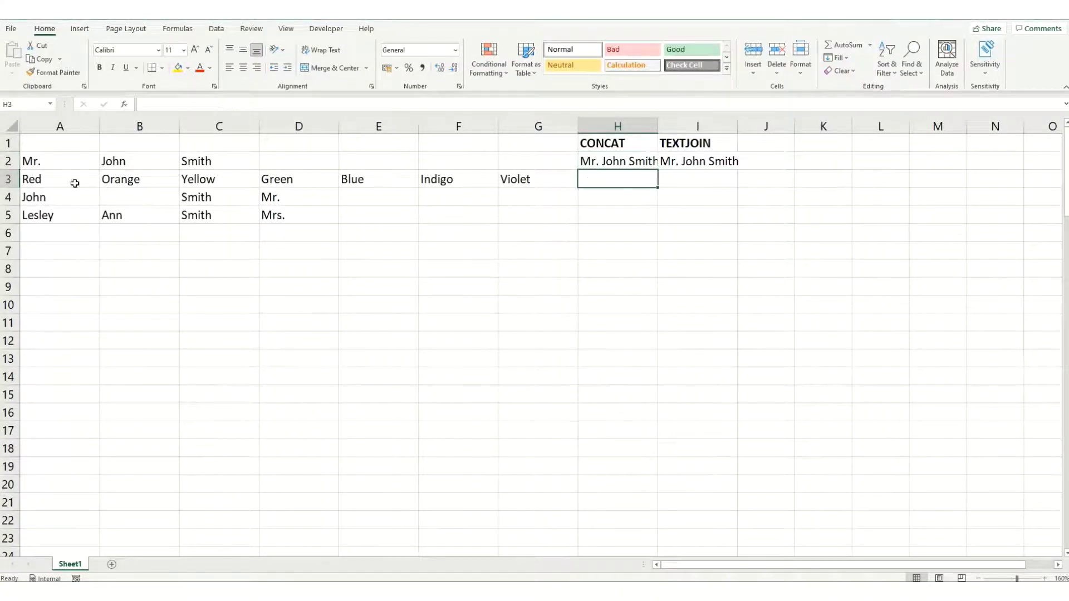
left_click(697, 176)
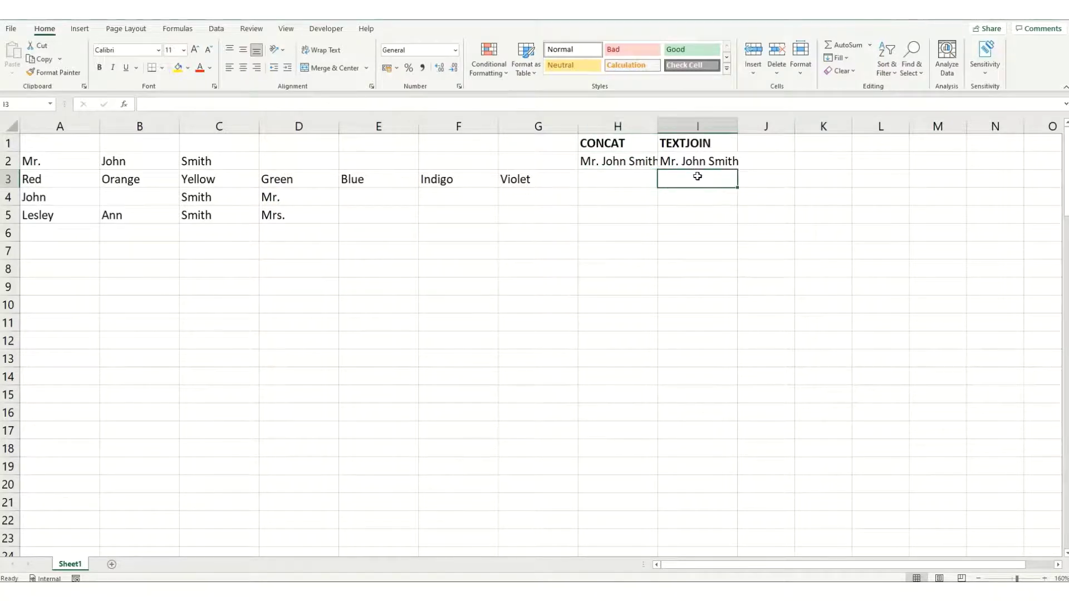
type("=TEXTJOIN(\",")
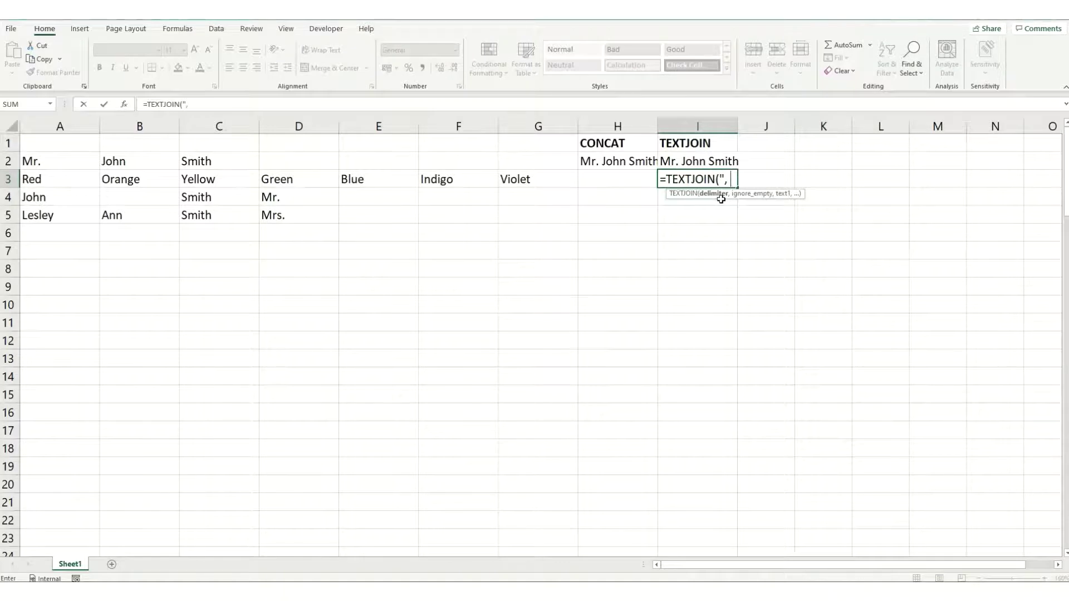
type("\",")
key("Tab")
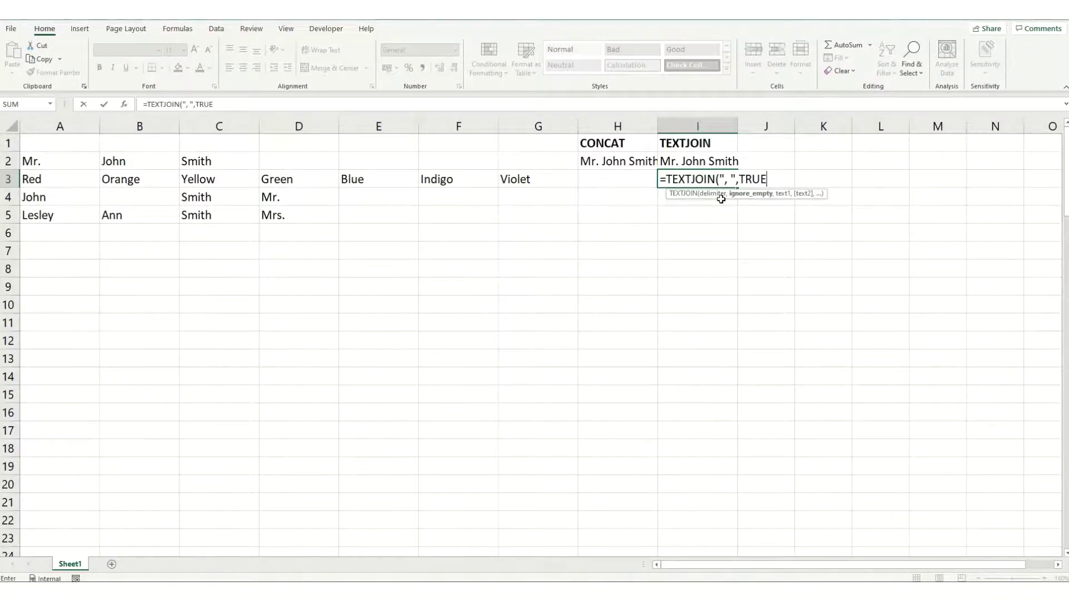
type(",")
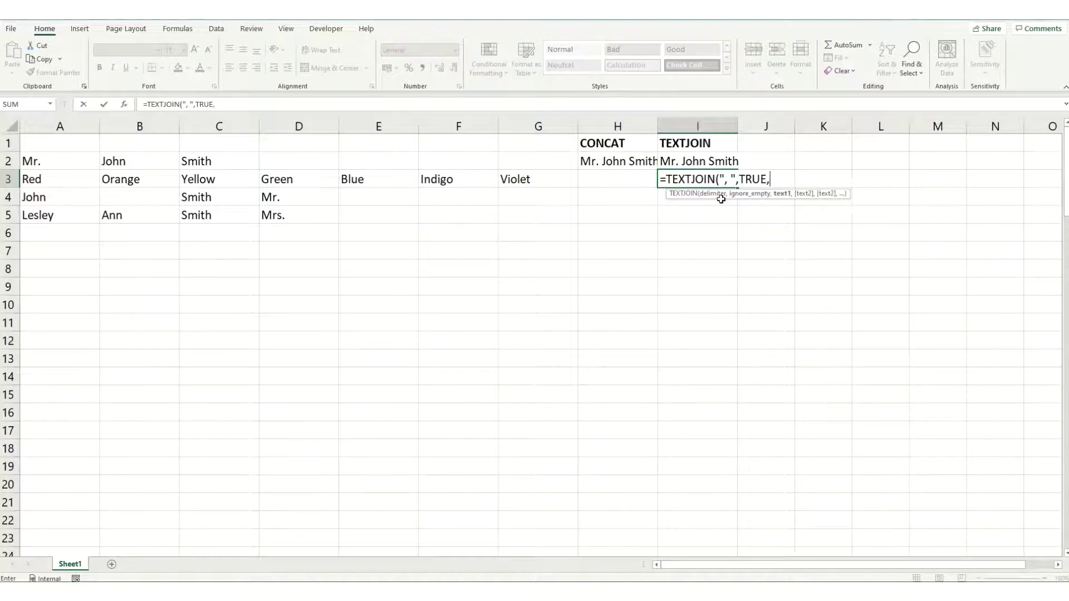
left_click_drag(67, 179, 538, 178)
key("Return")
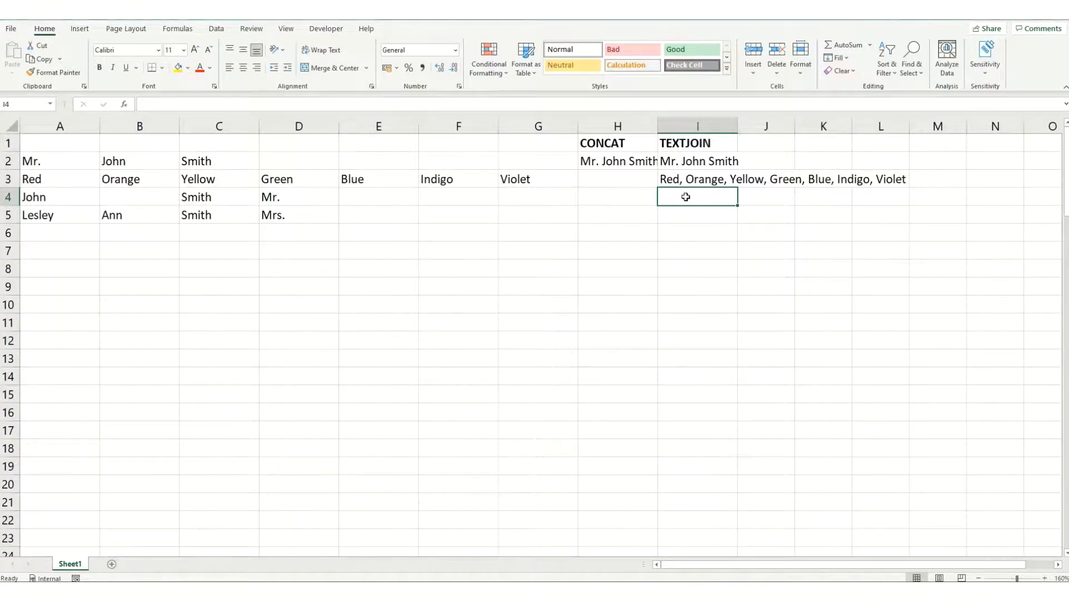
Enter a TEXTJOIN formula in I4 with a space delimiter and ignore-empty TRUE, joining the title in D4 before the names in A4:C4
type("=text")
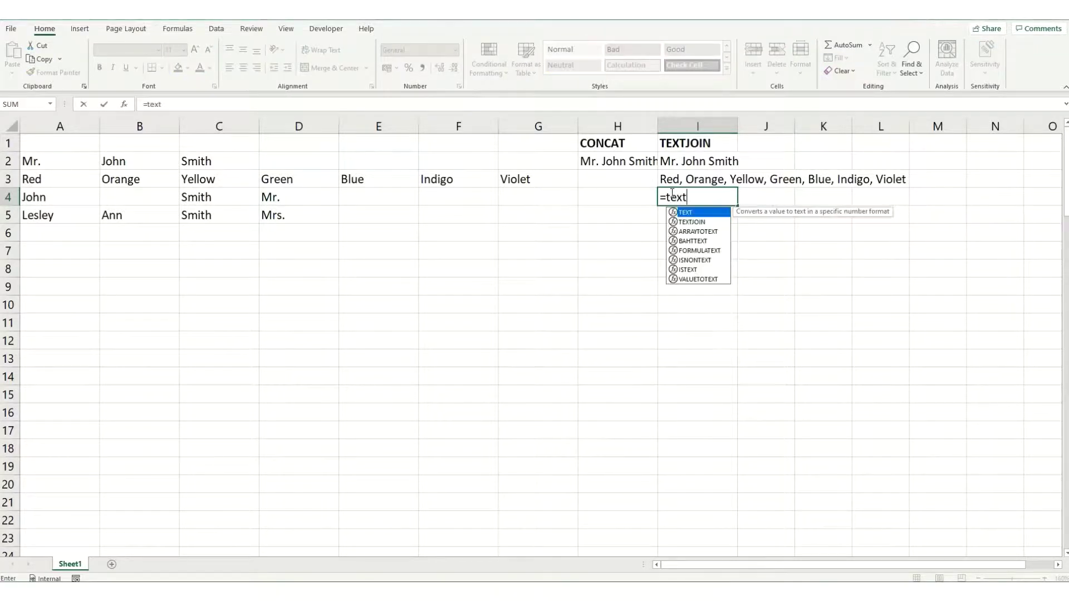
key("Tab")
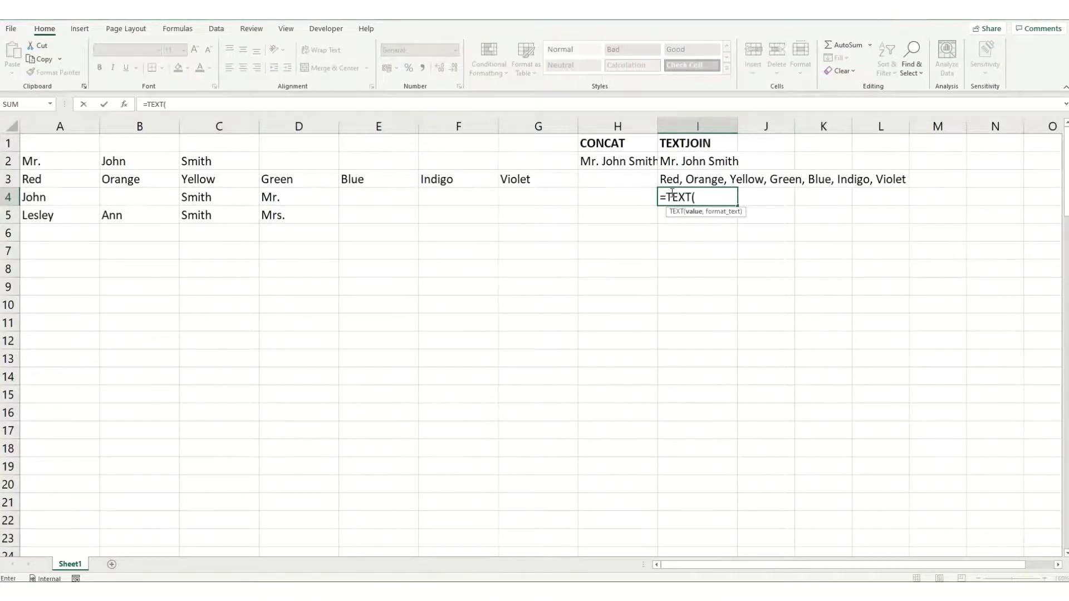
key("BackSpace")
key("Down")
key("Down")
key("Down")
key("Tab")
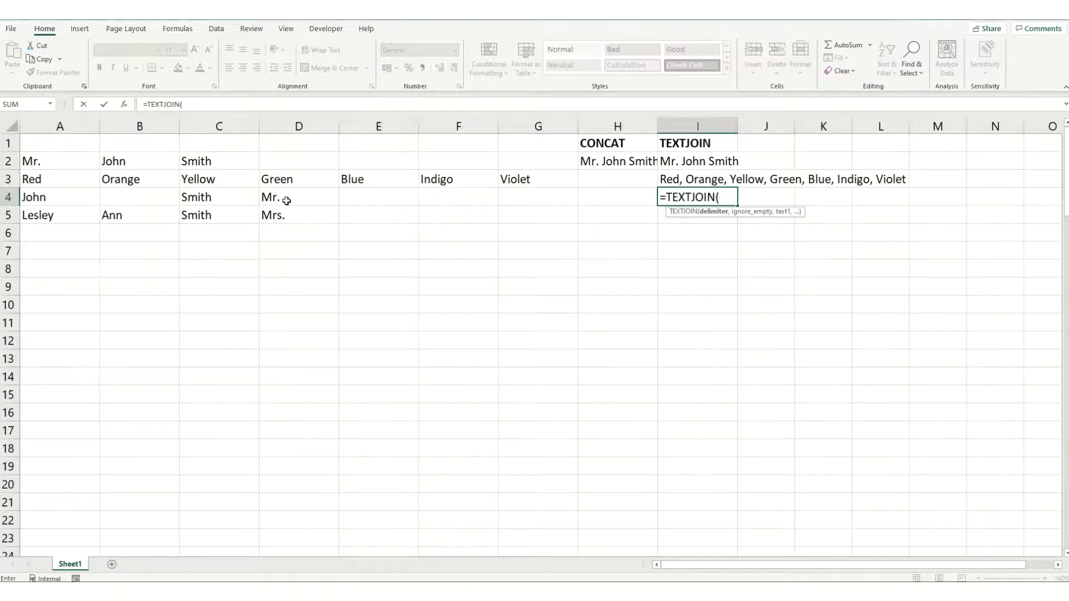
type("\" \",")
key("Tab")
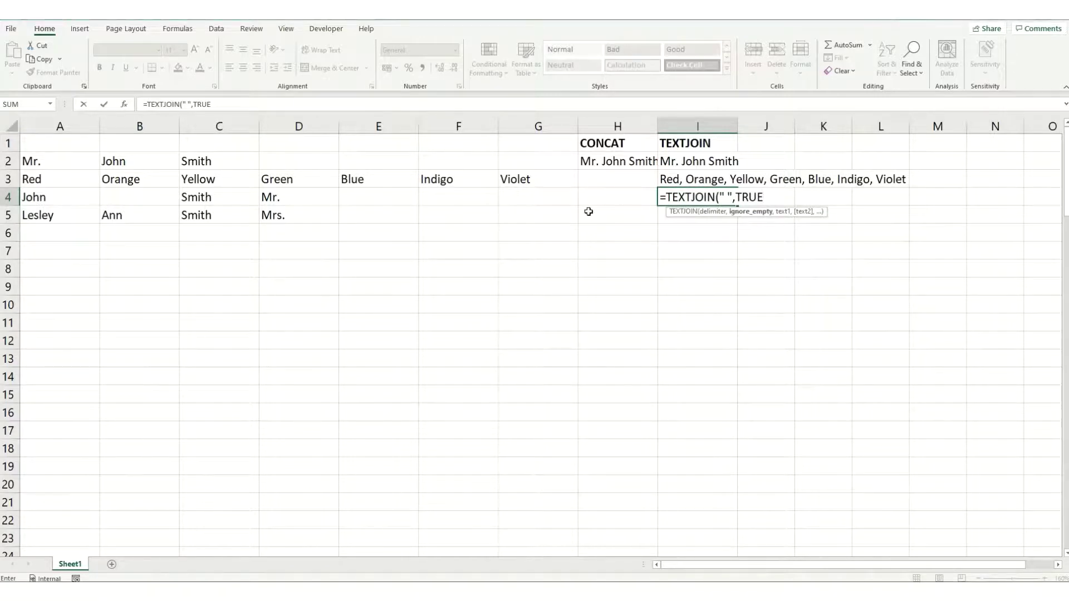
type(",")
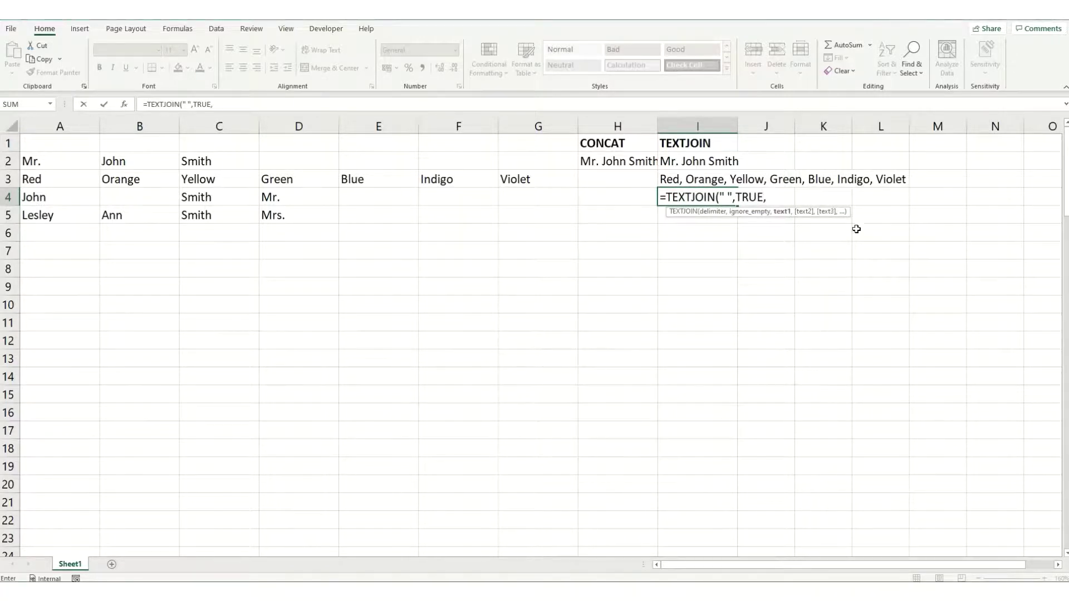
left_click(286, 197)
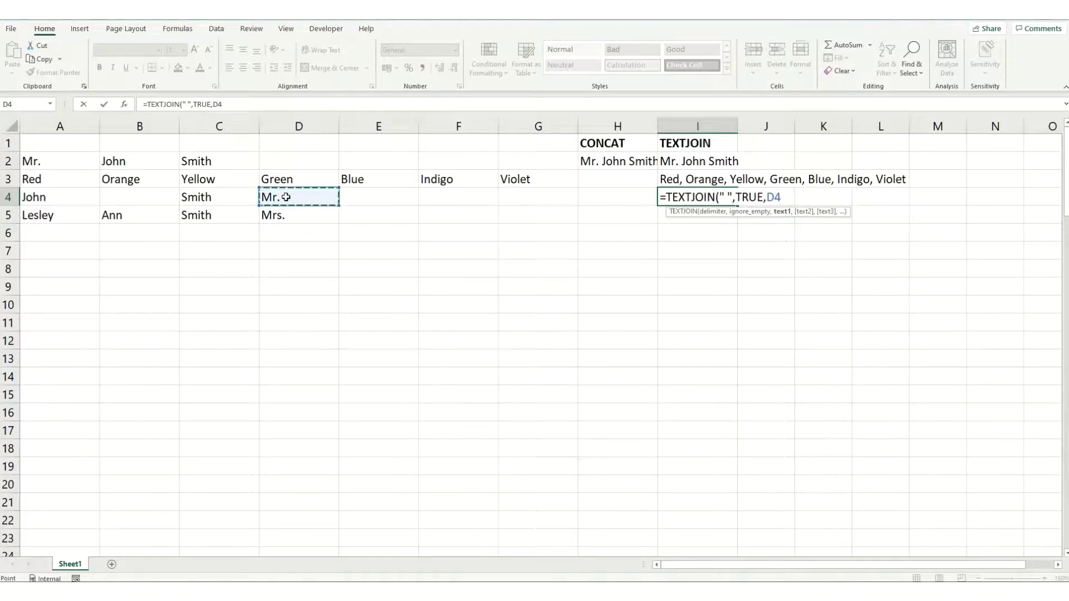
type(",")
left_click_drag(33, 197, 208, 198)
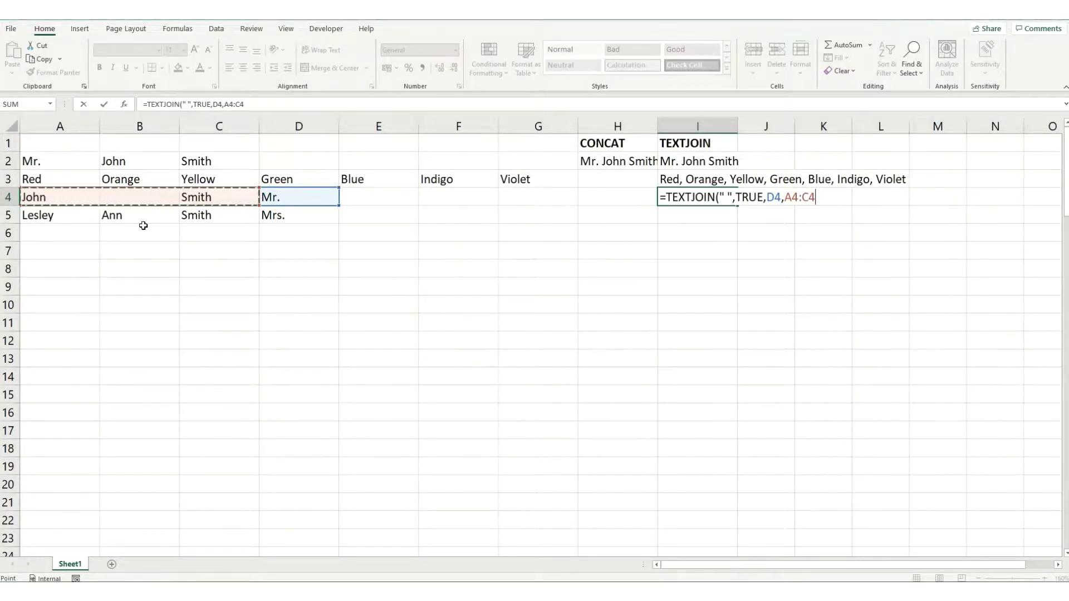
key("Return")
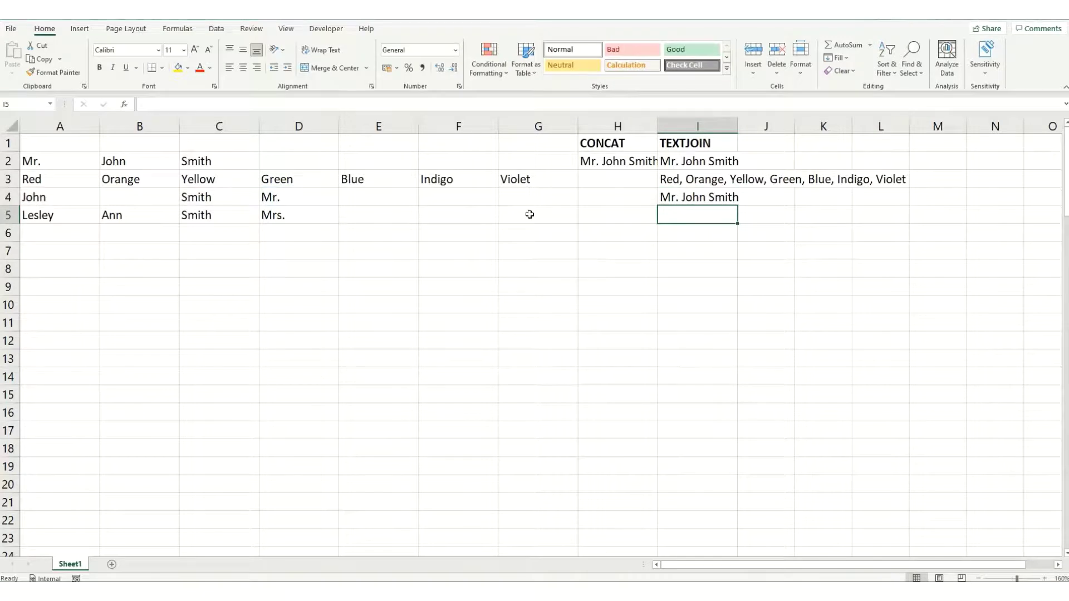
Fill the TEXTJOIN formula from I4 down to I5 and reselect I4
left_click(730, 191)
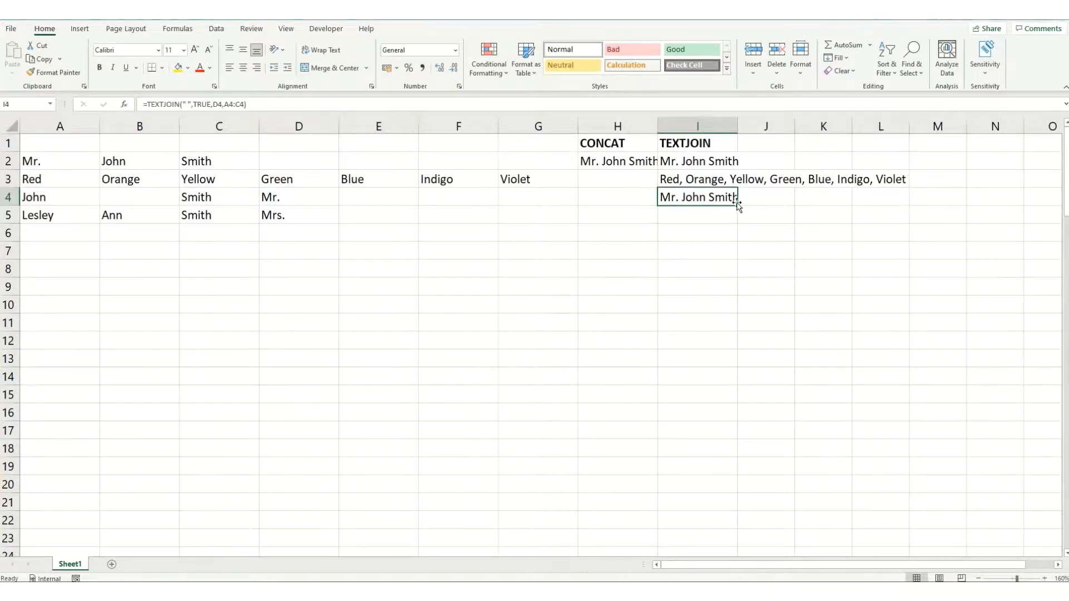
left_click_drag(736, 206, 738, 217)
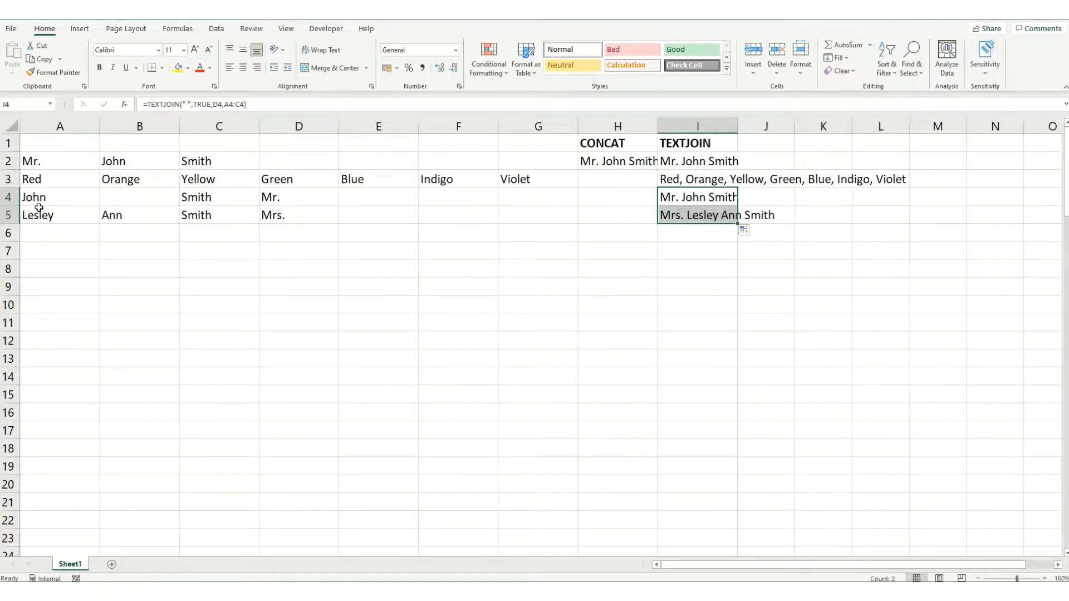
left_click(690, 198)
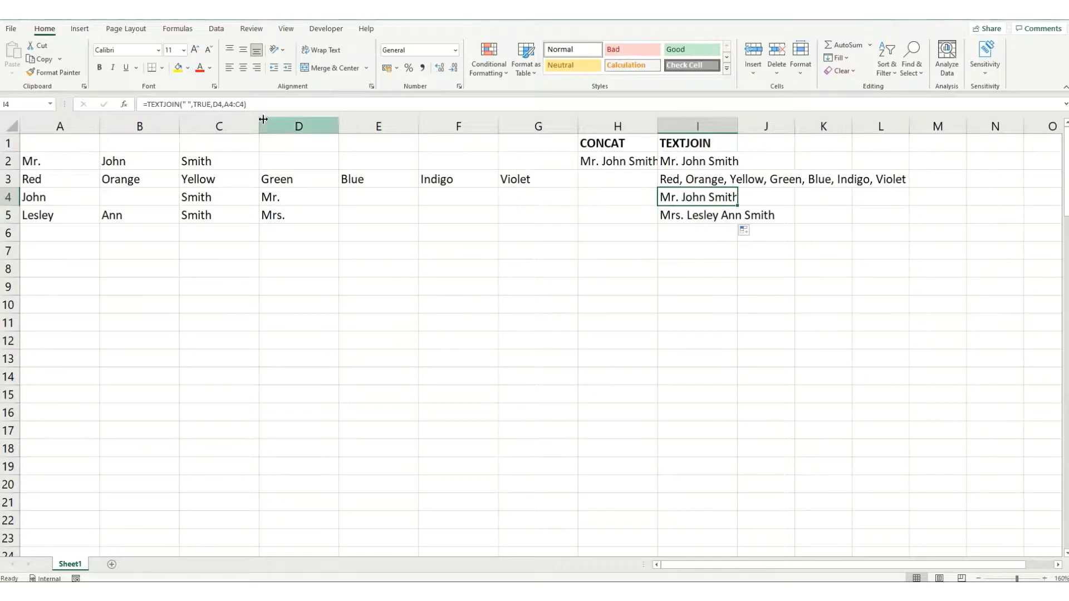
Try the TEXTJOIN formula in I4 with ignore-empty set to FALSE, and undo that change
double_click(200, 104)
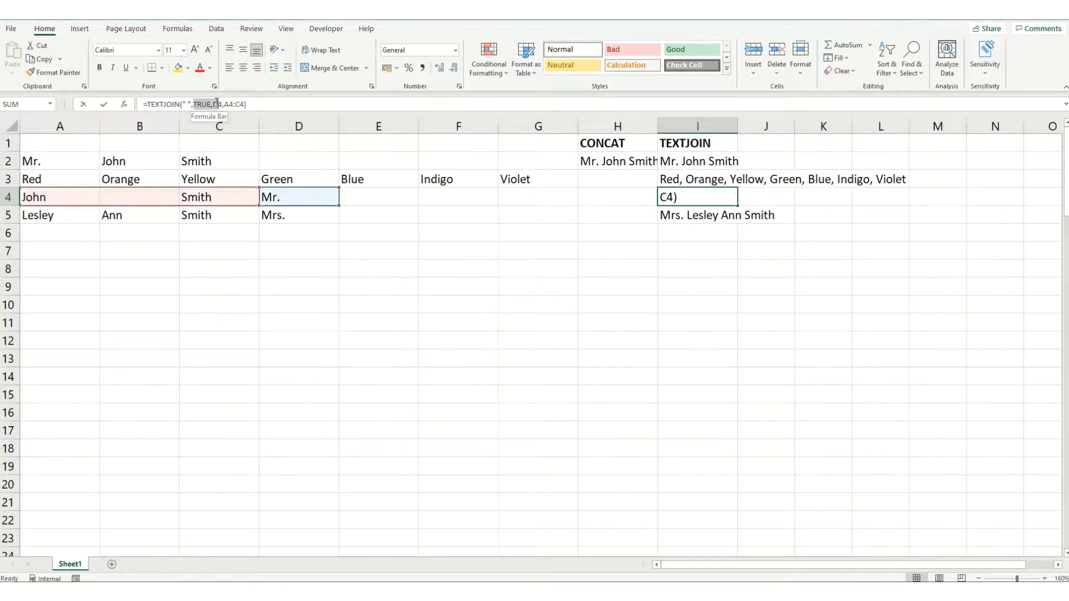
type("FALSE")
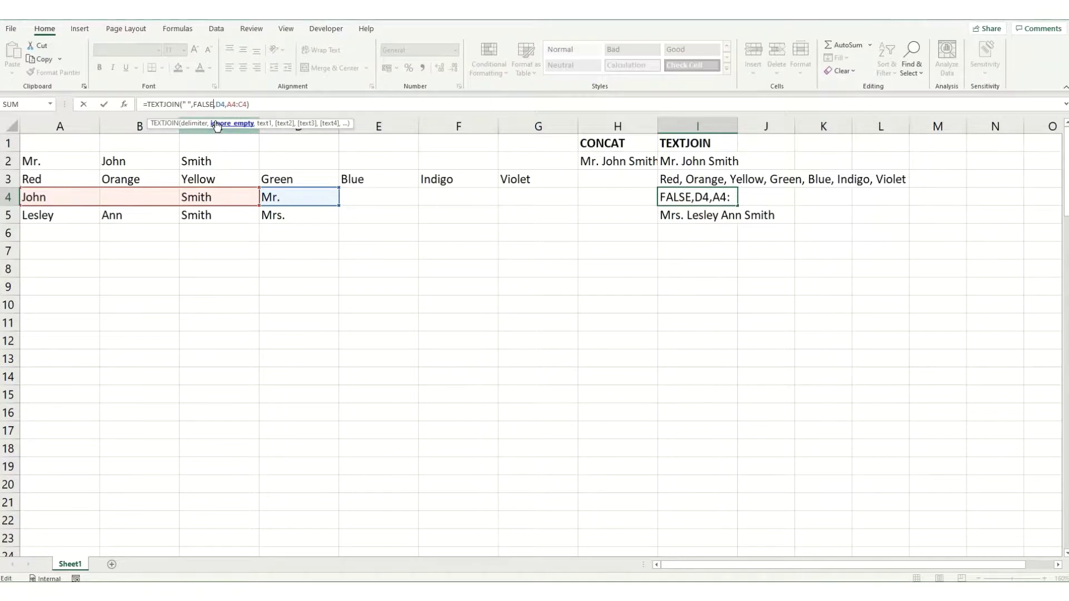
key("Return")
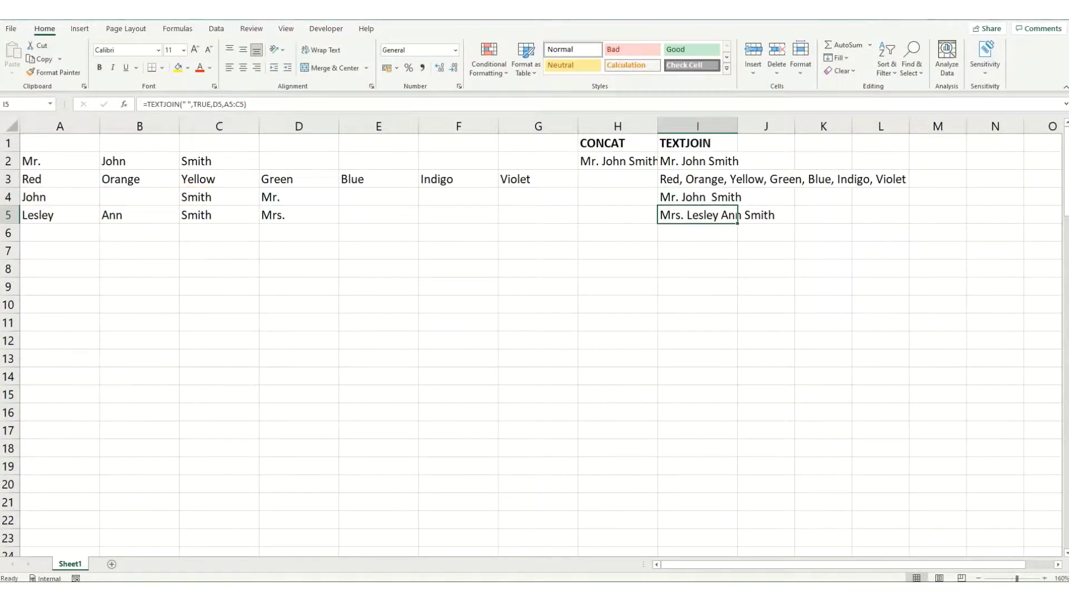
key("ctrl+z")
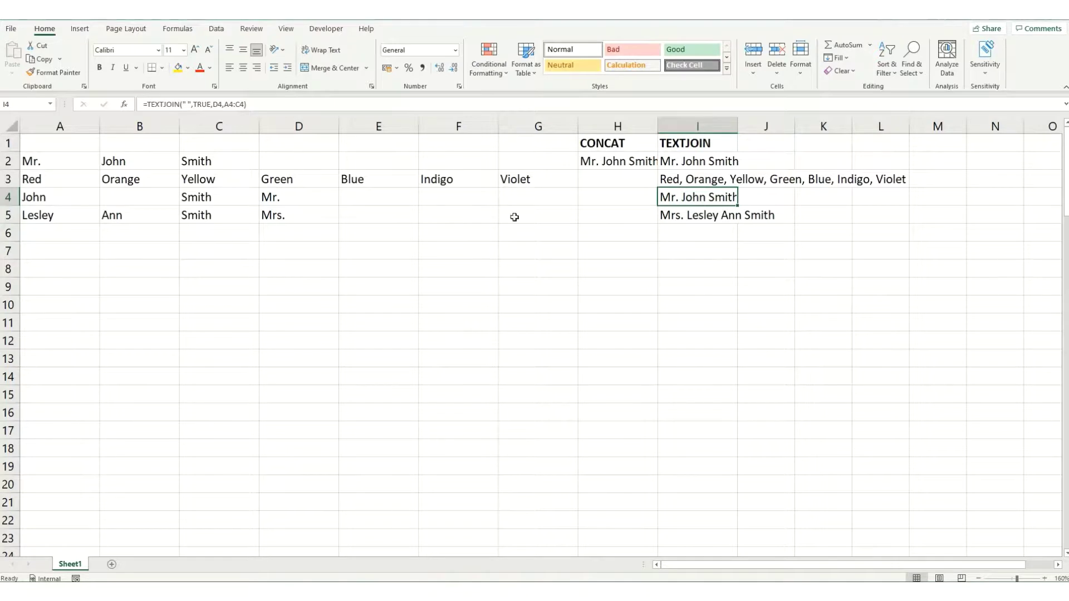
Enter a CONCAT formula in H4 that joins D4, A4, B4 and C4 with a " " text argument between each cell
left_click(587, 200)
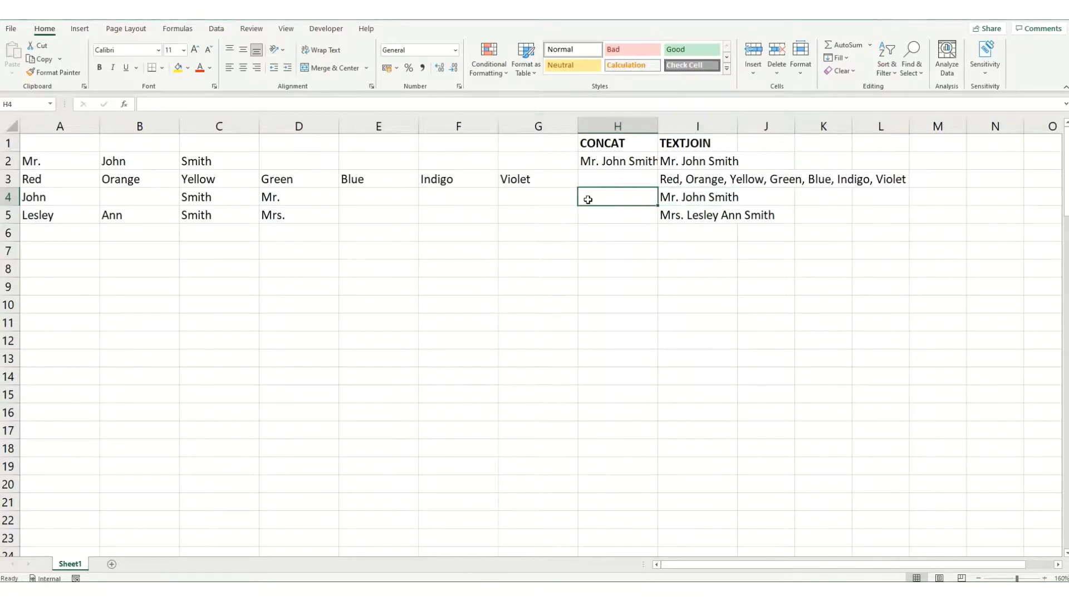
type("=conc")
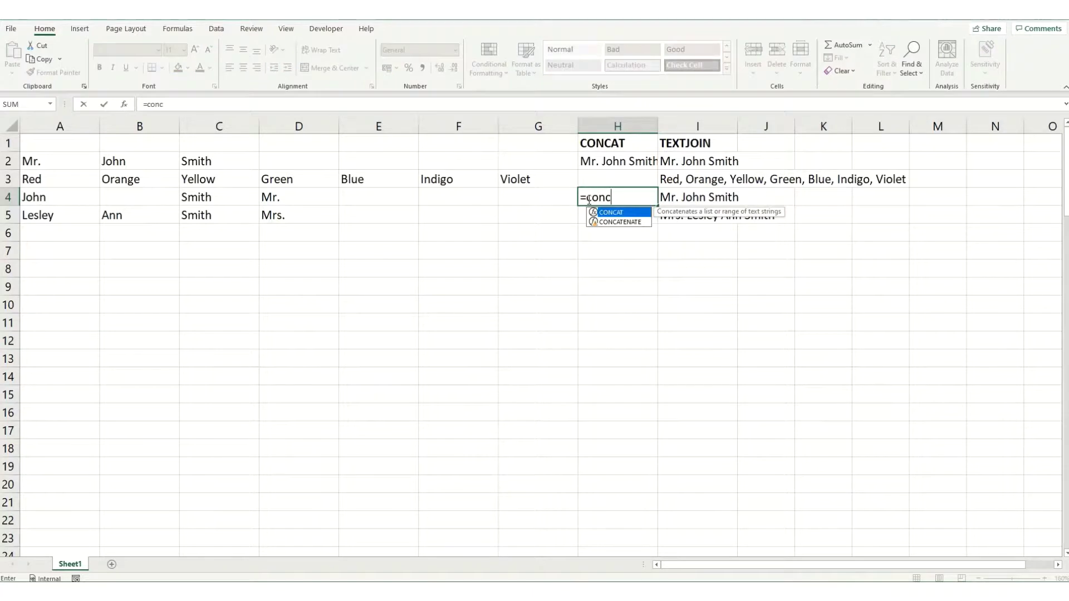
key("Tab")
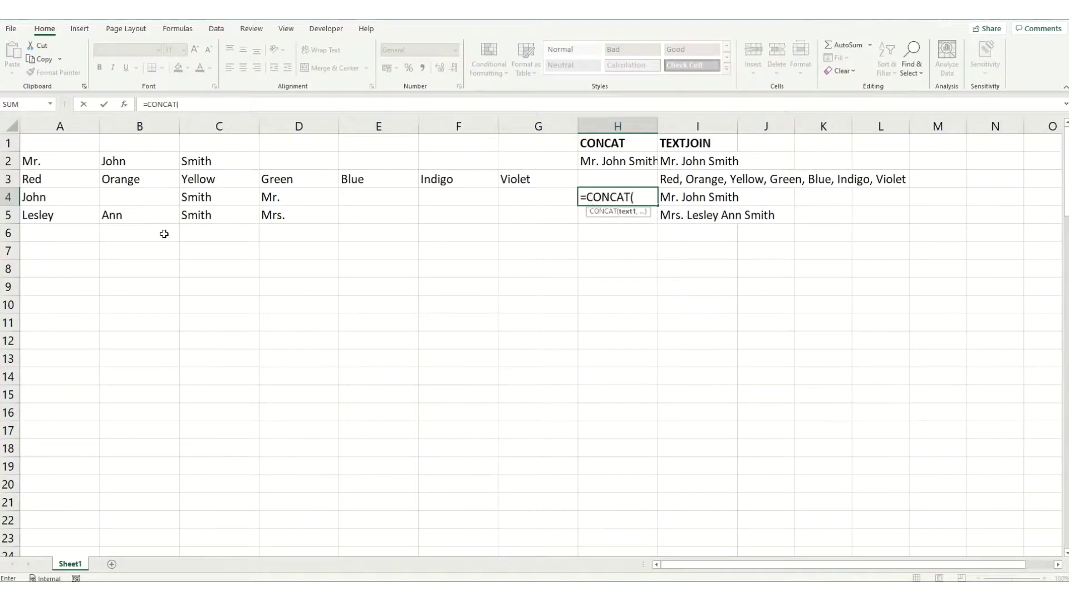
left_click(285, 199)
type(",")
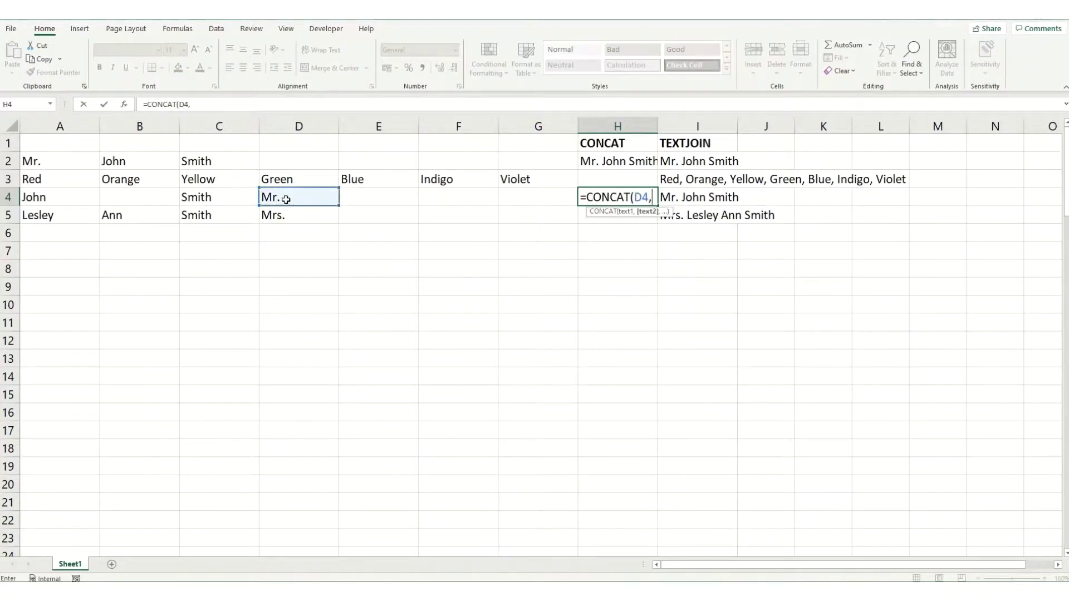
type("\" \",")
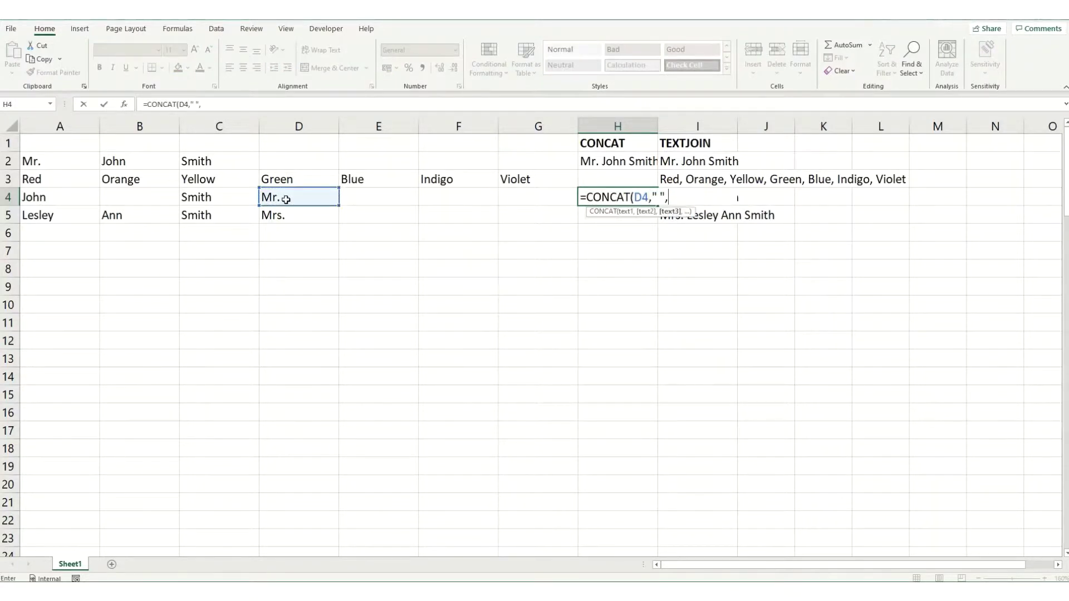
left_click(40, 198)
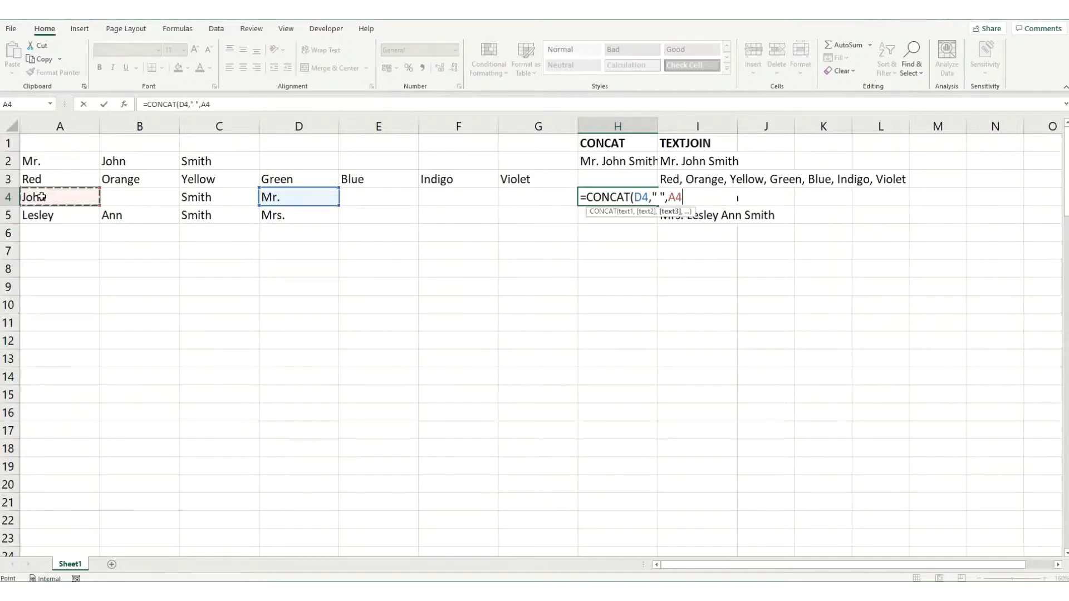
type(",\" \"")
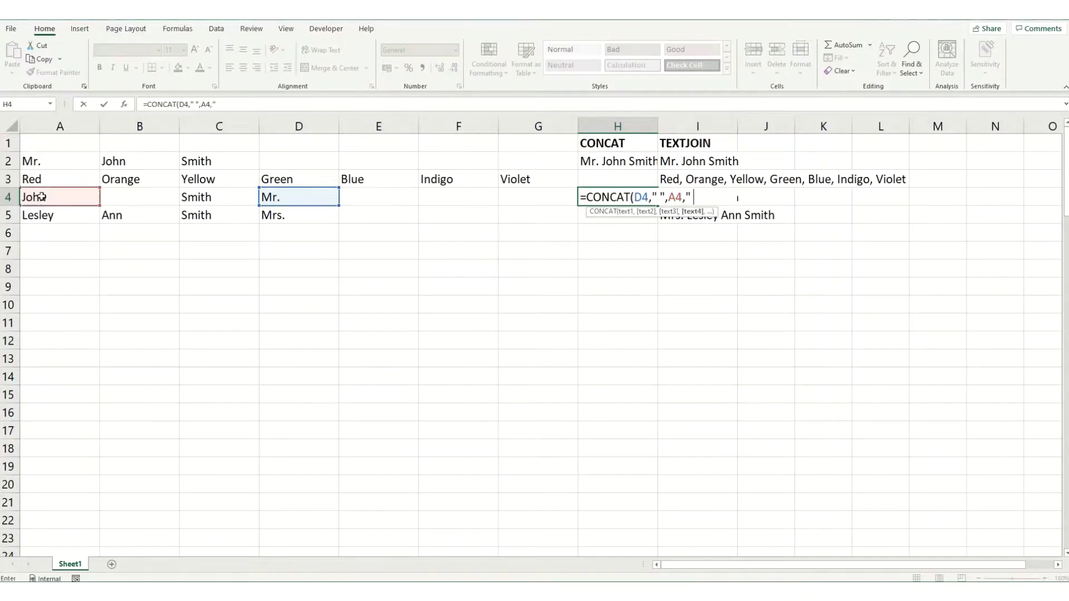
type(",")
left_click(133, 197)
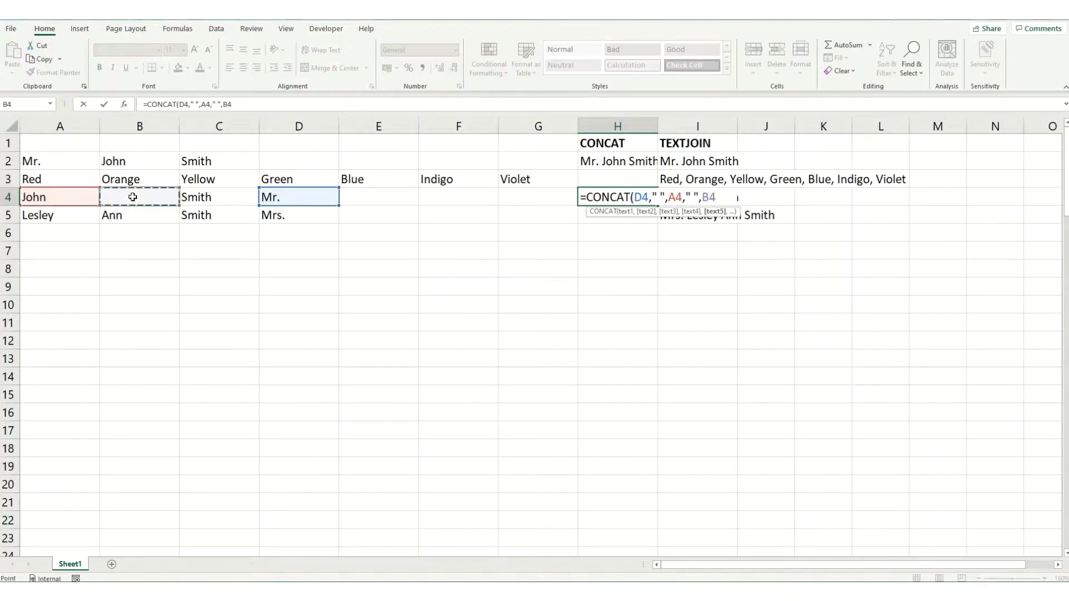
type(",\" \",")
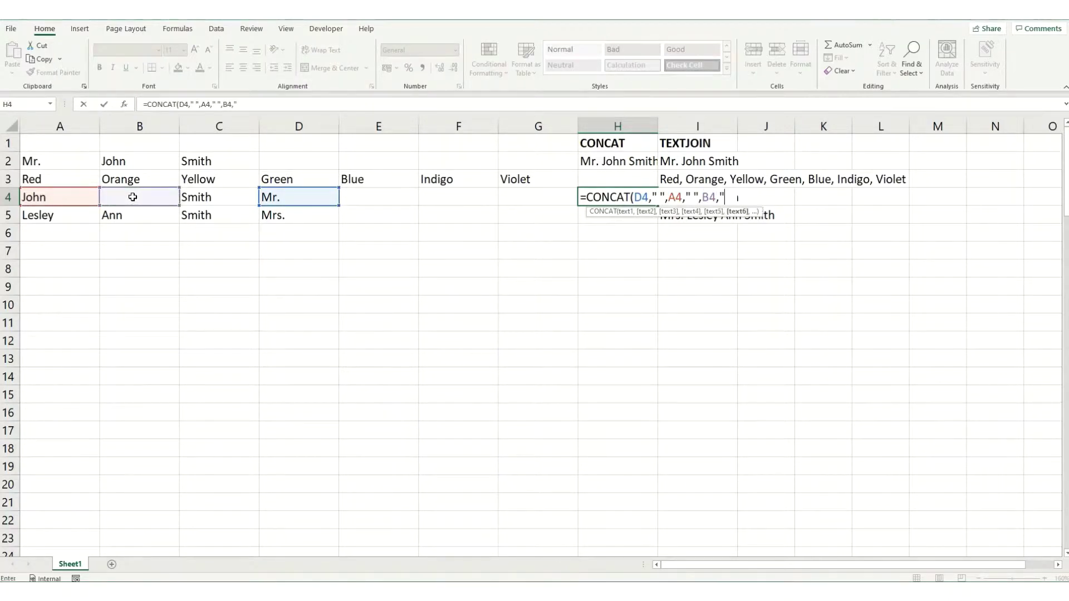
left_click(223, 196)
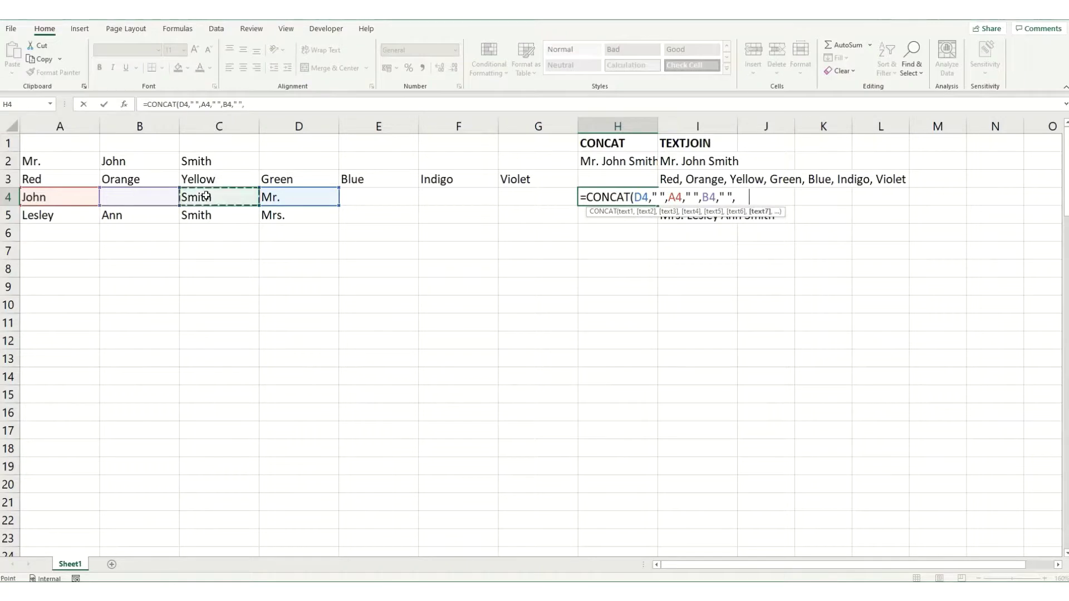
key("Return")
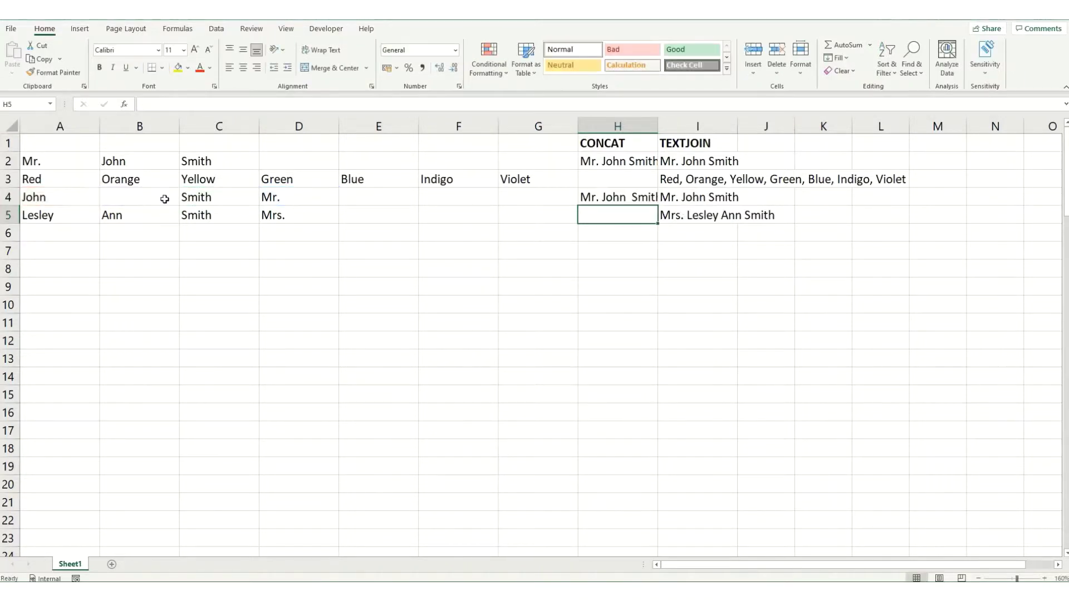
Review the CONCAT formula in H4 without changing it and fill it down to H5
double_click(631, 198)
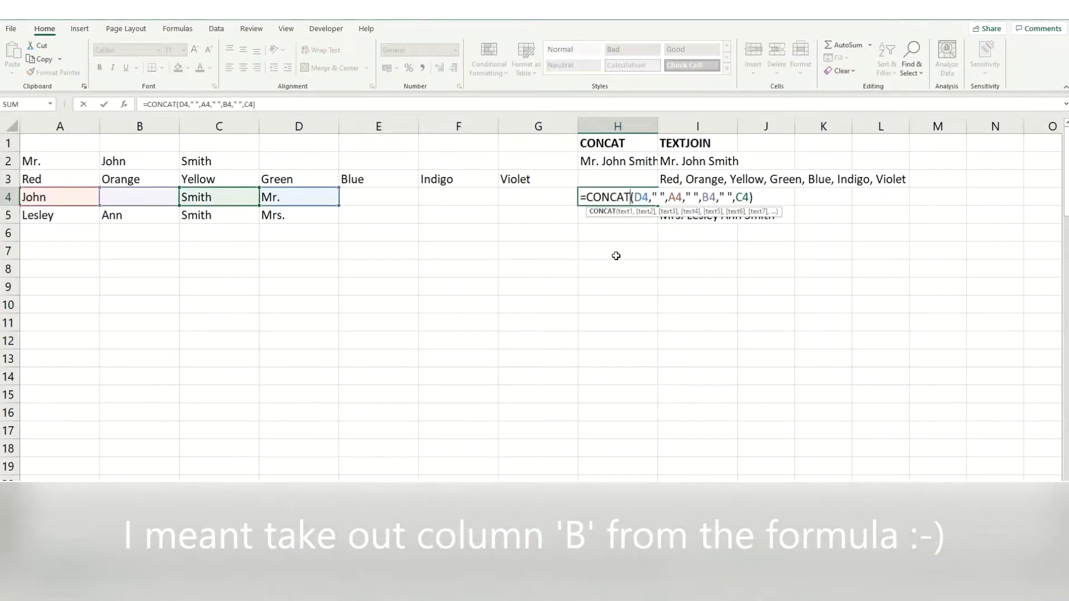
key("Escape")
left_click(628, 215)
left_click(633, 202)
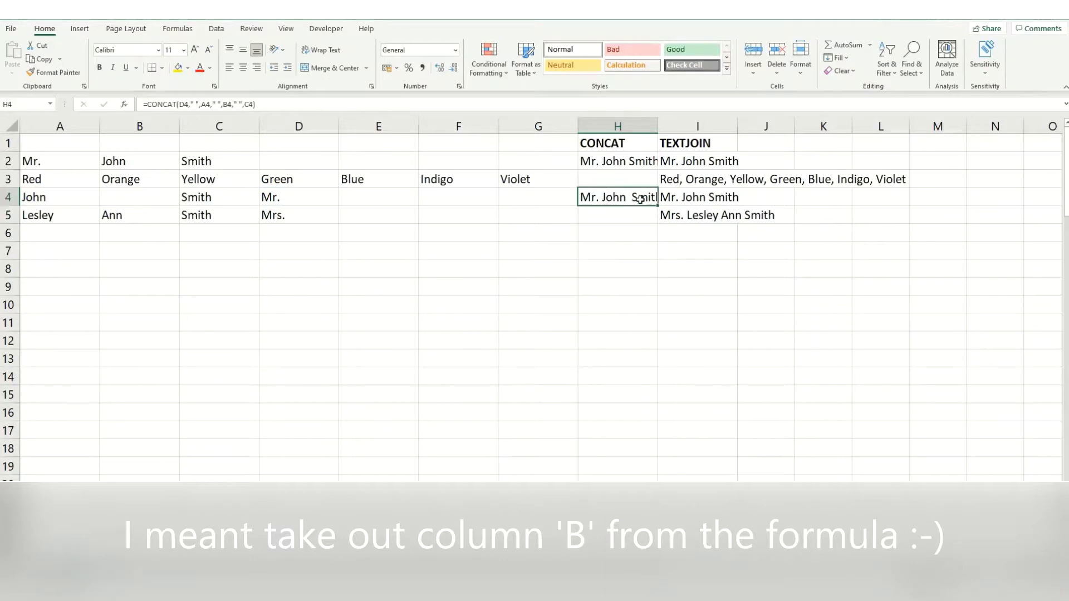
left_click_drag(656, 216, 660, 222)
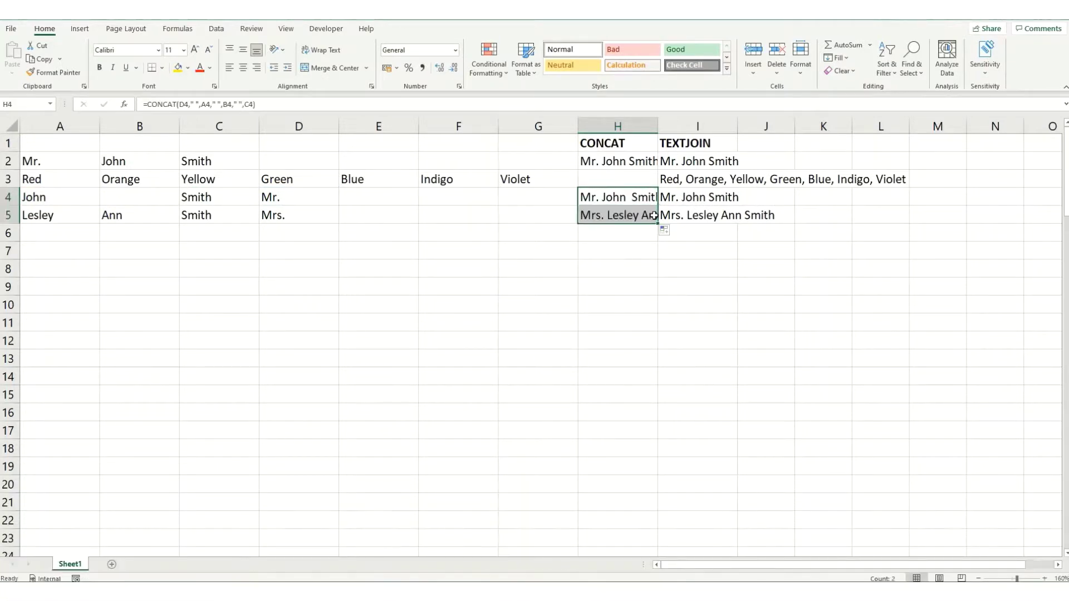